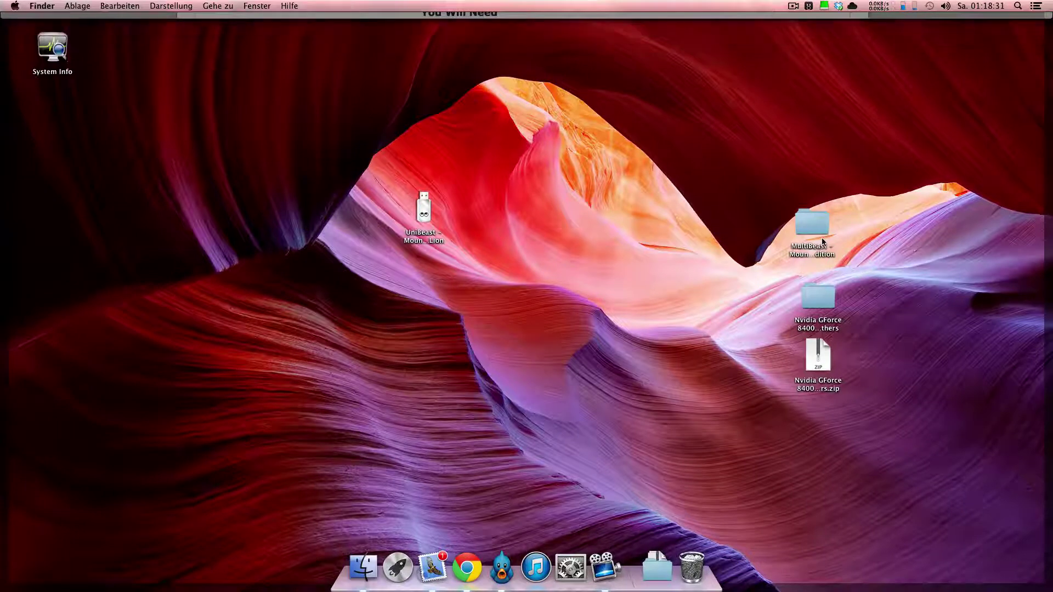
# Step: Look over the MultiBeast desktop folder and the OSx86.net GForce 8400GS QE/CI download page in Chrome
pyautogui.doubleClick(822, 238)
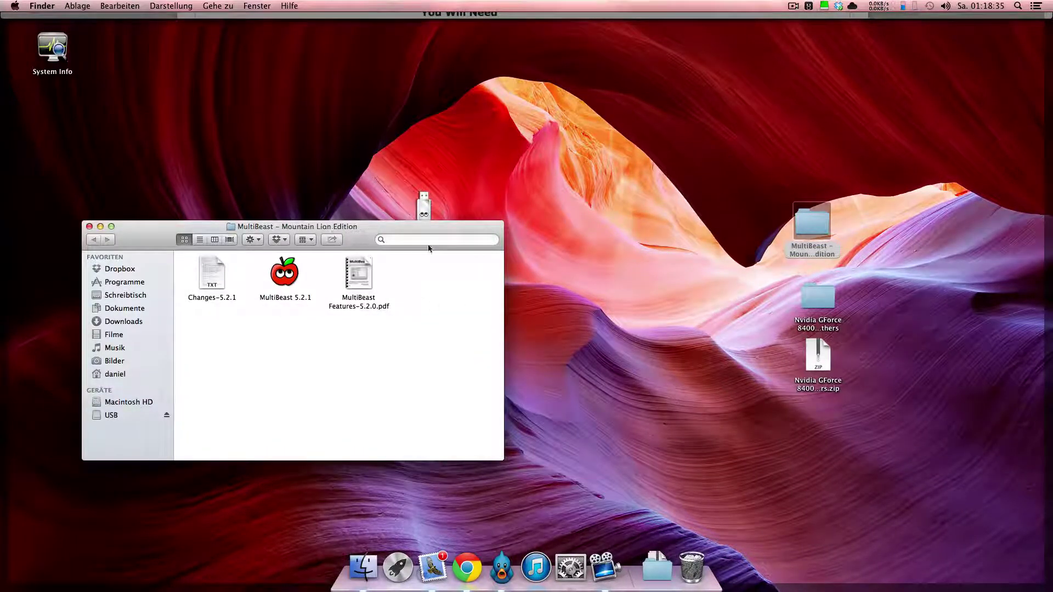
pyautogui.click(89, 227)
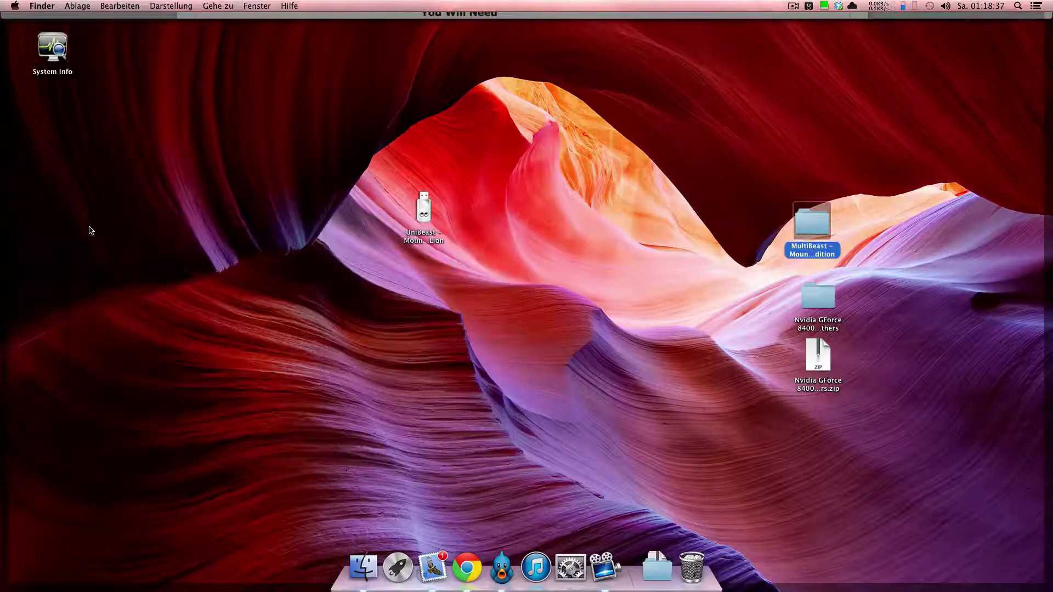
pyautogui.click(177, 27)
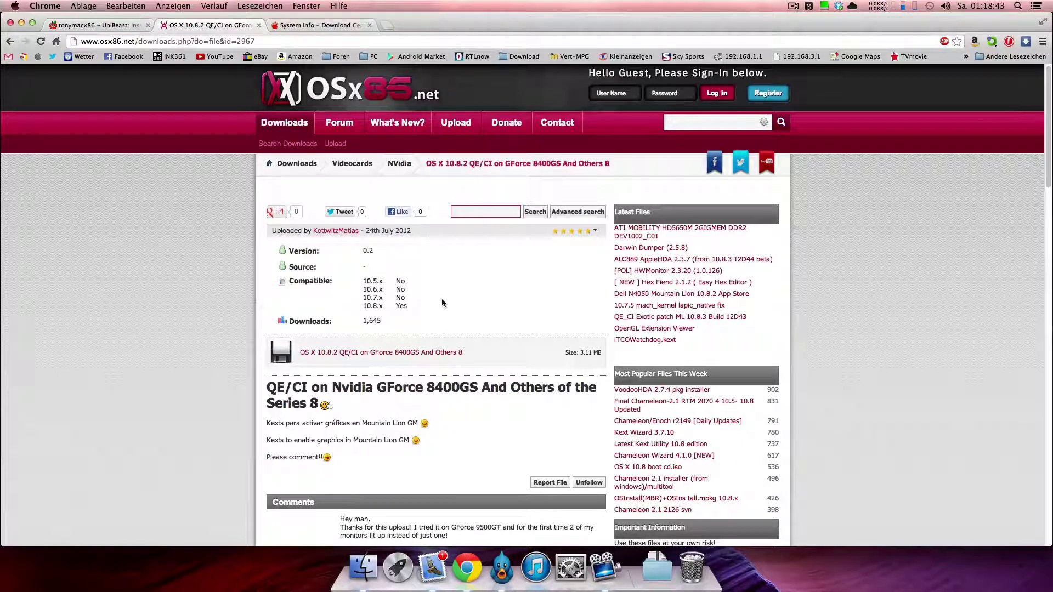
pyautogui.scroll(-1, 435, 295)
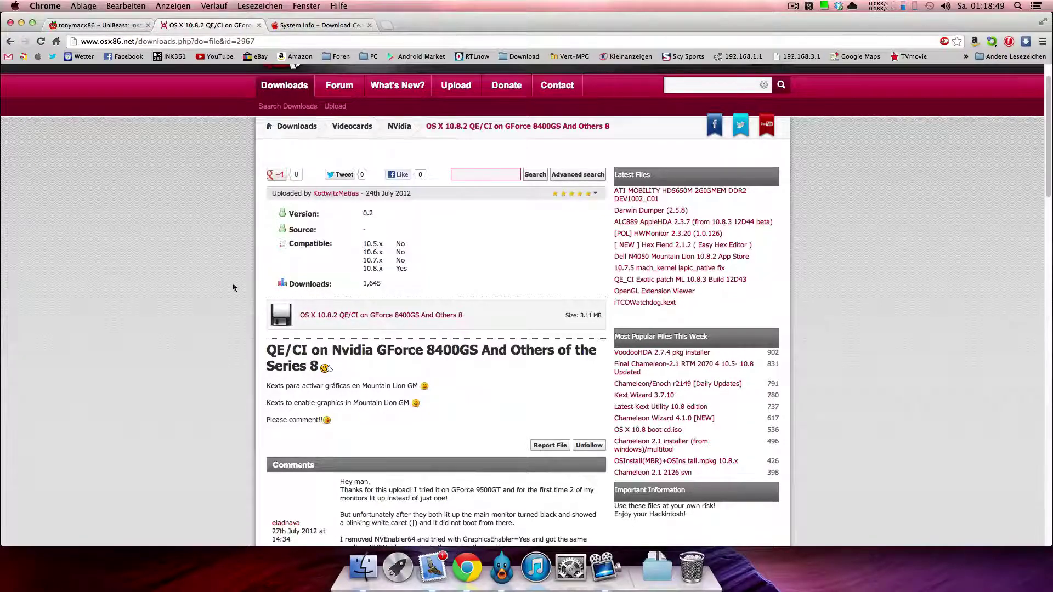
pyautogui.scroll(-3, 233, 285)
pyautogui.scroll(5, 131, 110)
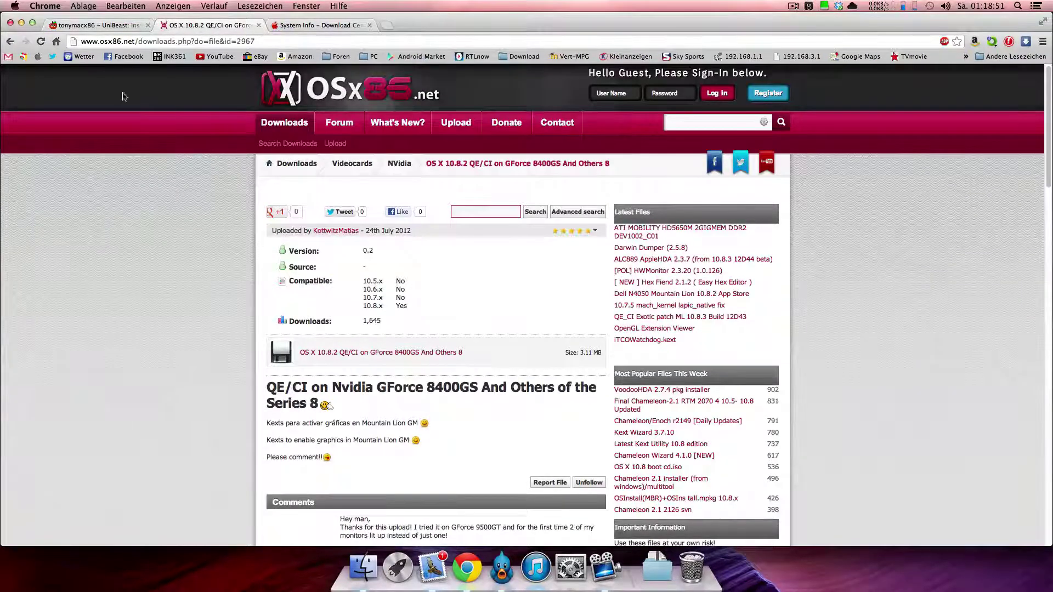
# Step: Read the tonymacx86 UniBeast guide from the USB drive preparation through the Mountain Lion installation and drive formatting instructions
pyautogui.click(76, 25)
pyautogui.scroll(-15, 166, 147)
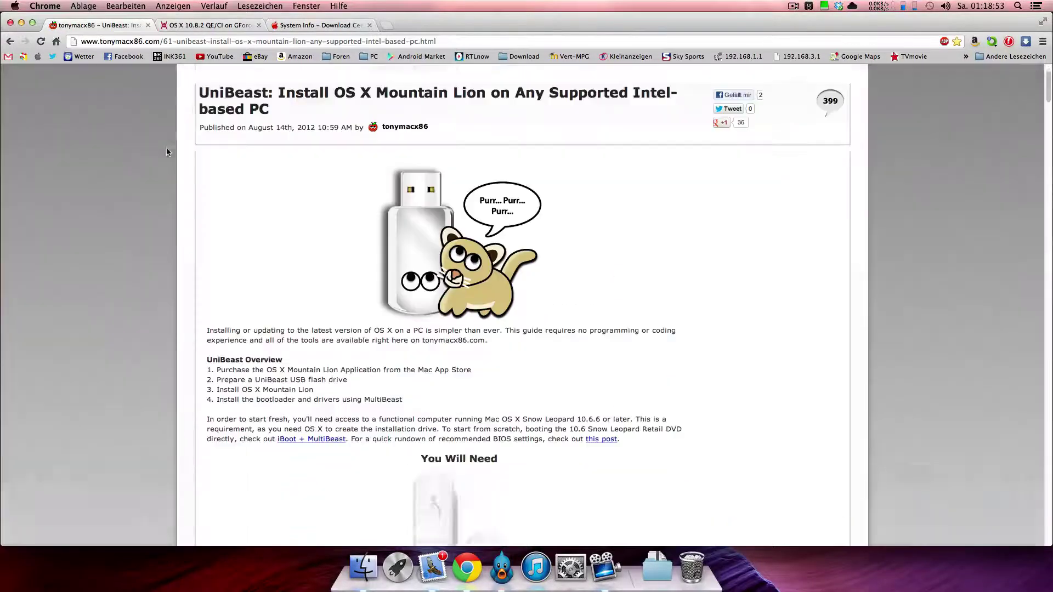
pyautogui.scroll(-20, 167, 159)
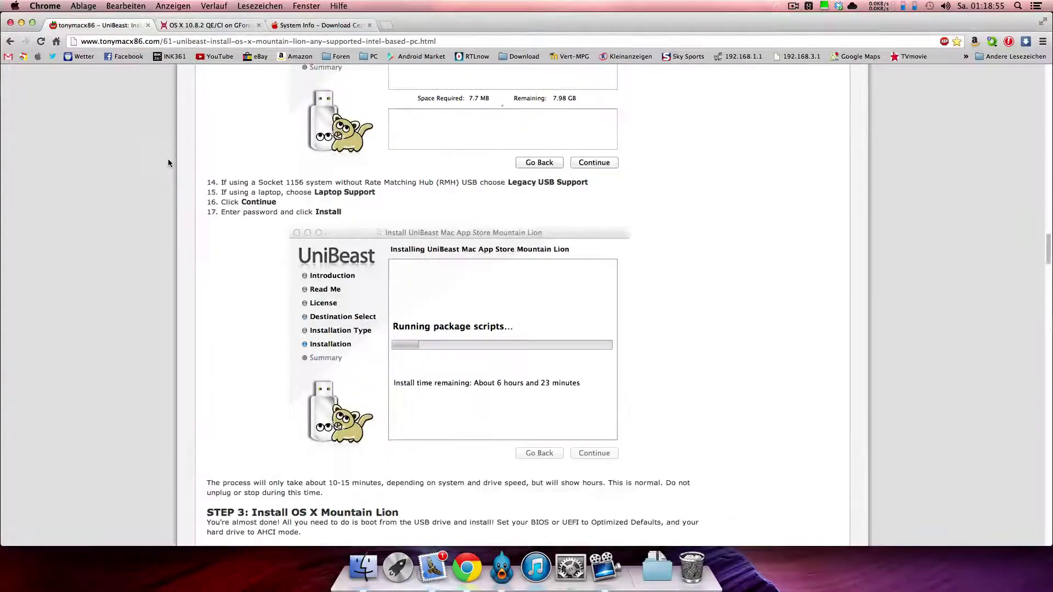
pyautogui.scroll(-4, 168, 159)
pyautogui.scroll(3, 168, 159)
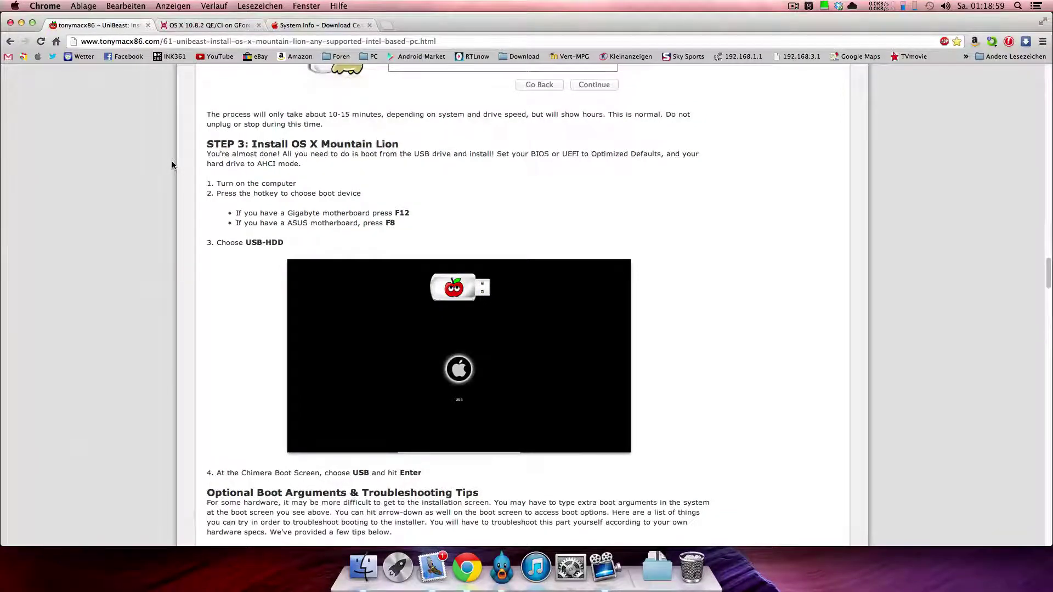
pyautogui.scroll(-10, 172, 161)
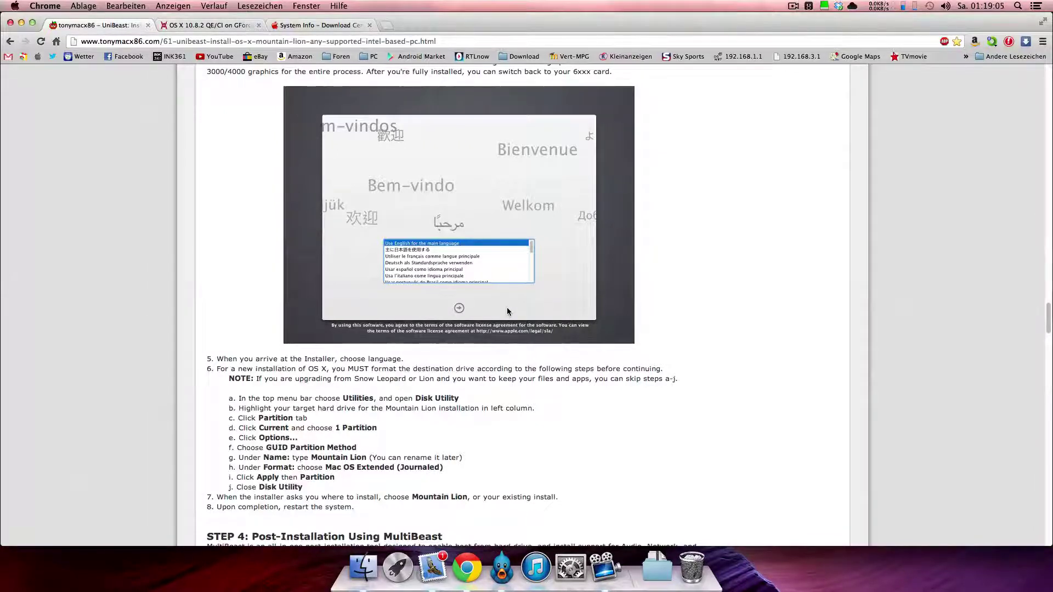
pyautogui.scroll(-2, 498, 307)
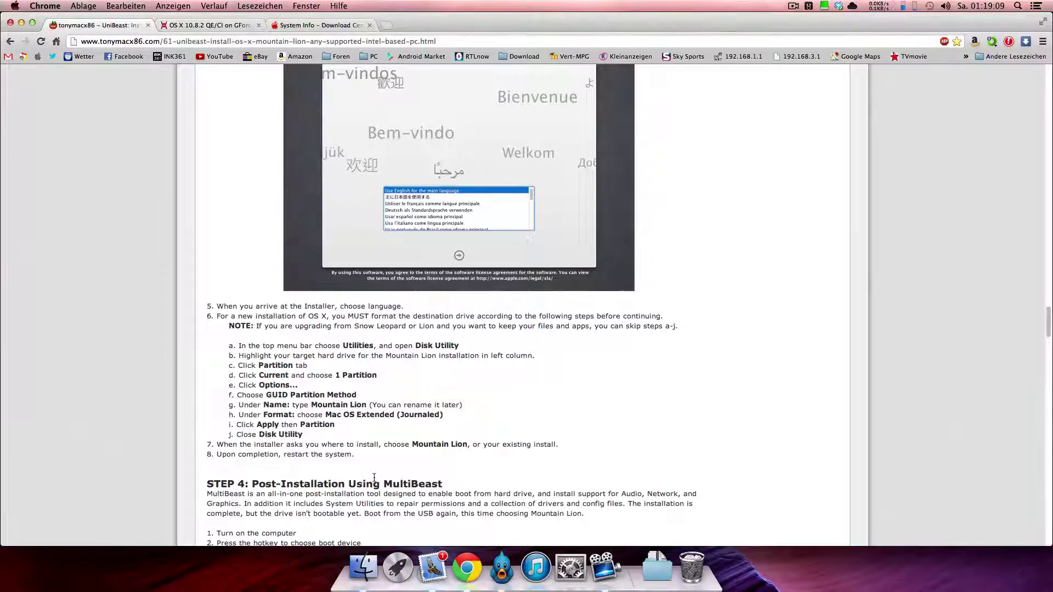
pyautogui.scroll(1, 375, 477)
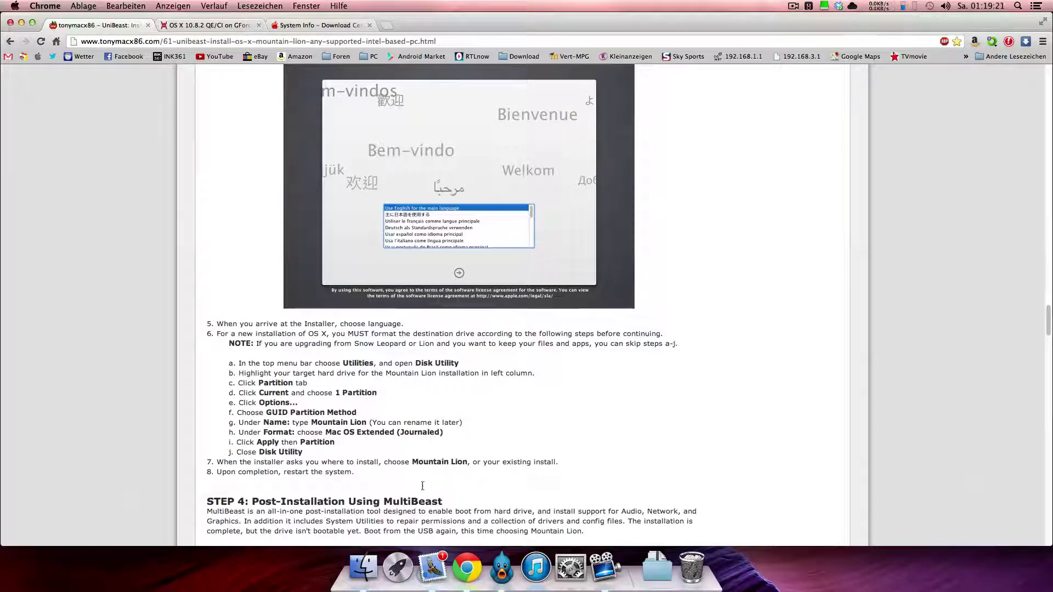
# Step: Open Disk Utility (Festplattendienstprogramm) and view the partition layout of the 160 GB ST9160310AS drive
pyautogui.click(394, 565)
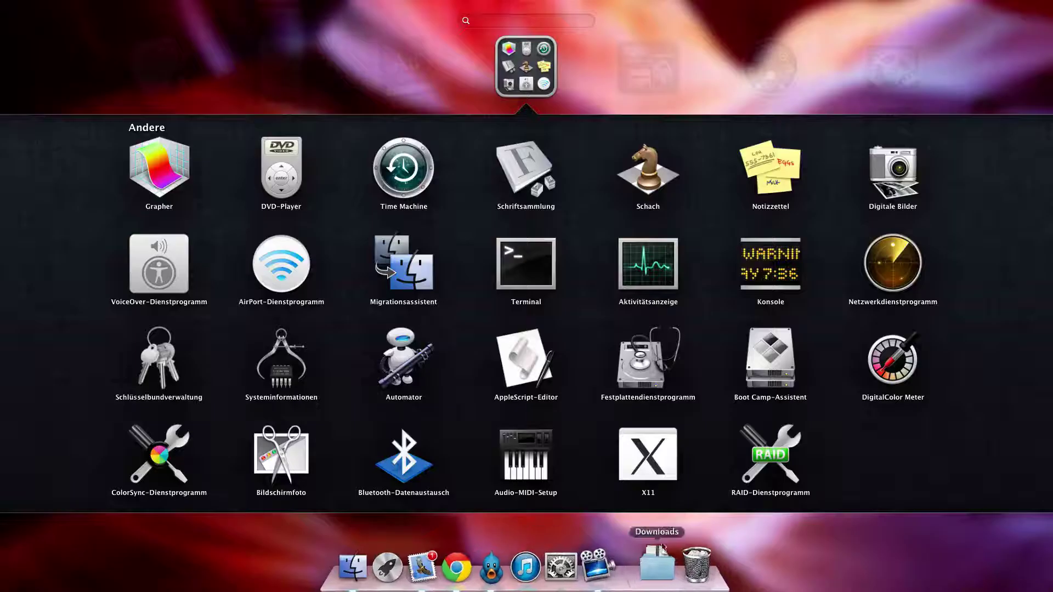
pyautogui.click(619, 368)
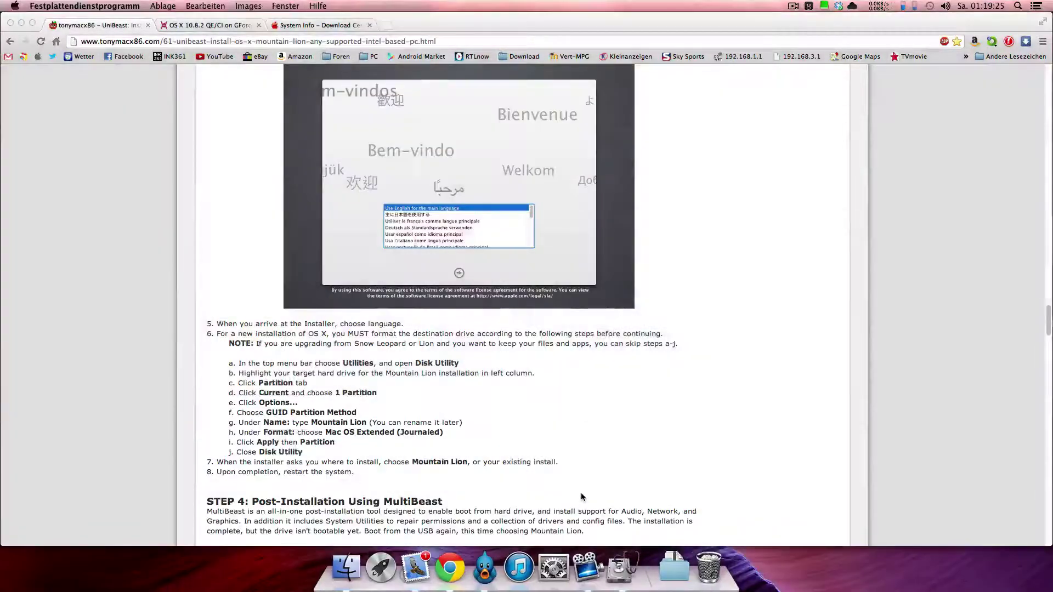
pyautogui.click(400, 117)
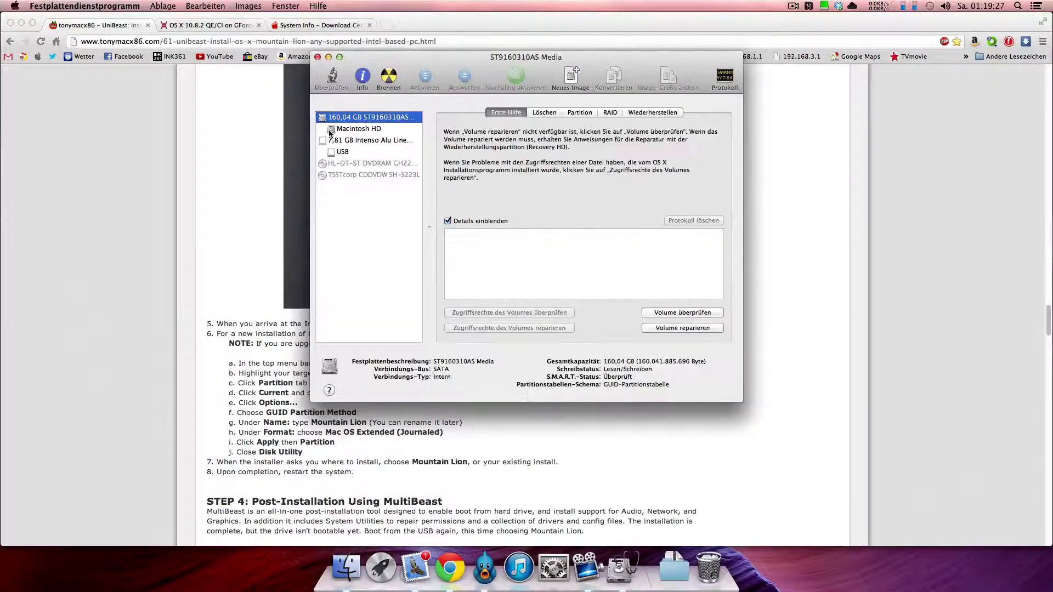
pyautogui.click(577, 113)
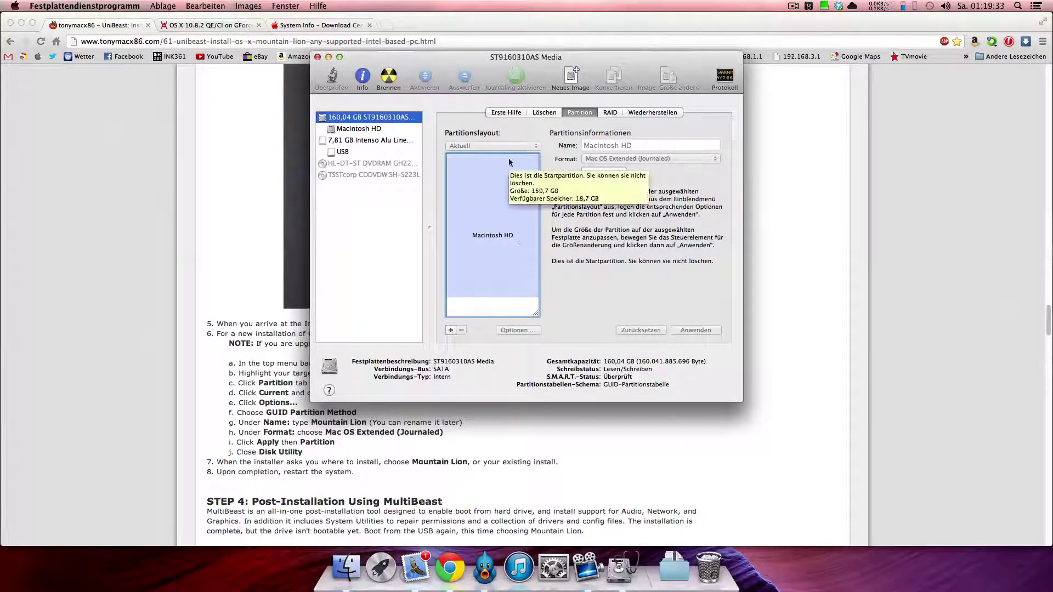
# Step: Set up the Intenso Alu Line USB stick with 1 partition in Mac OS Extended (Journaled) format, without applying it
pyautogui.click(359, 141)
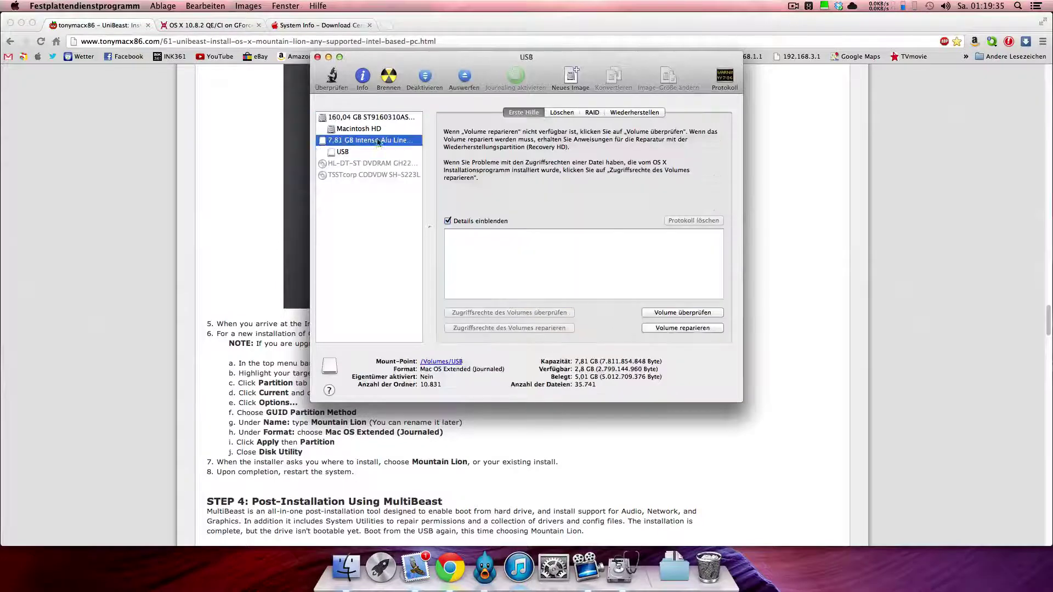
pyautogui.click(580, 113)
pyautogui.click(511, 147)
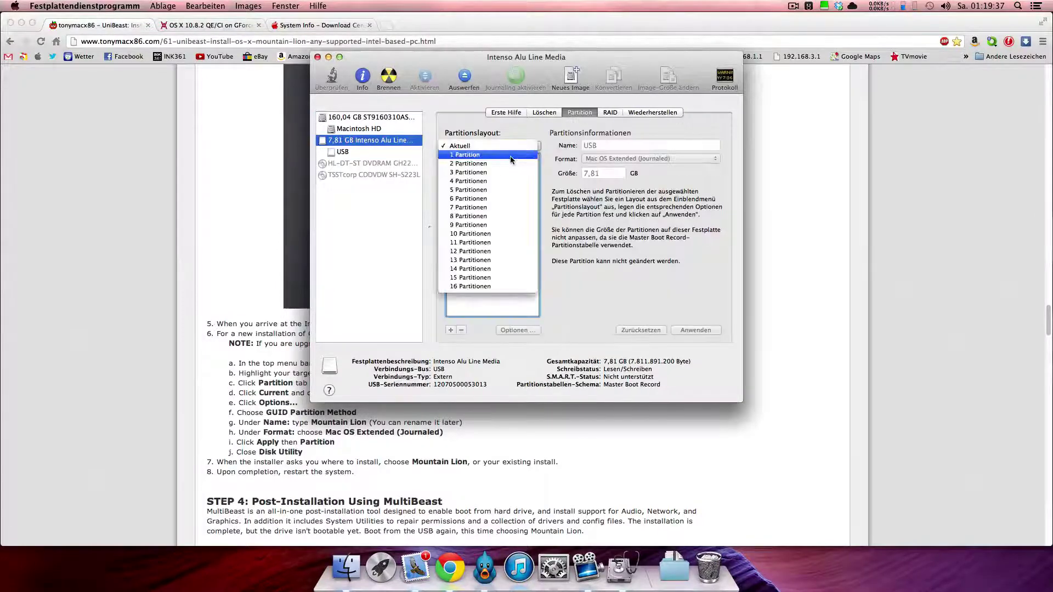
pyautogui.click(513, 159)
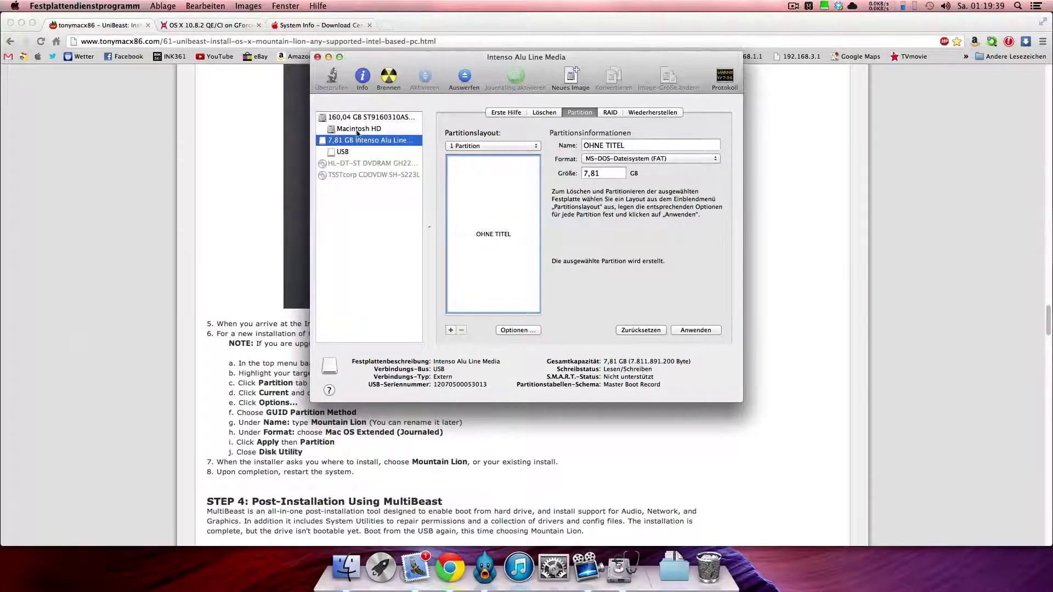
pyautogui.click(602, 159)
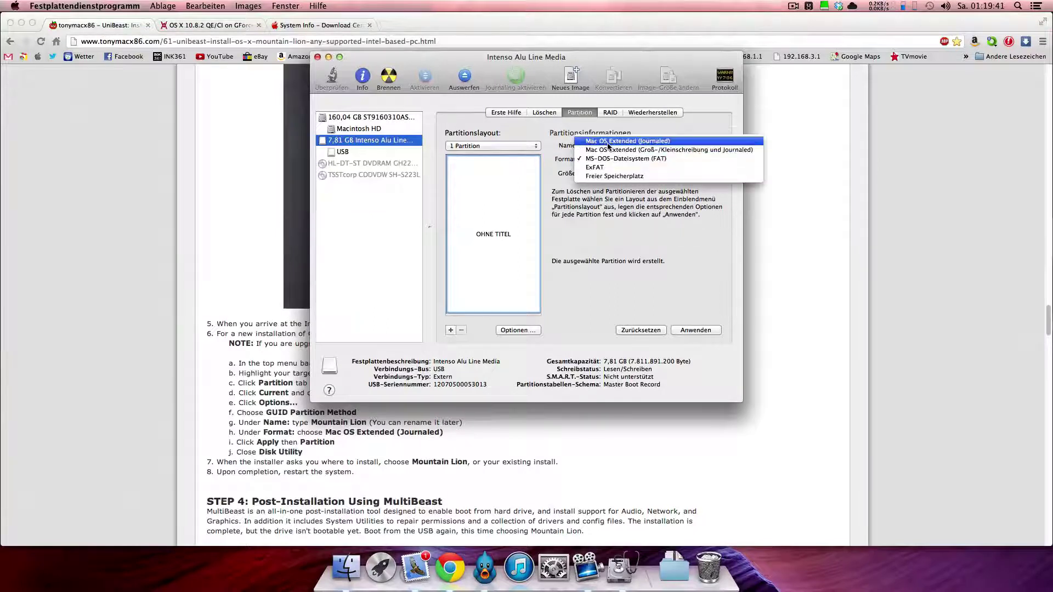
pyautogui.click(608, 143)
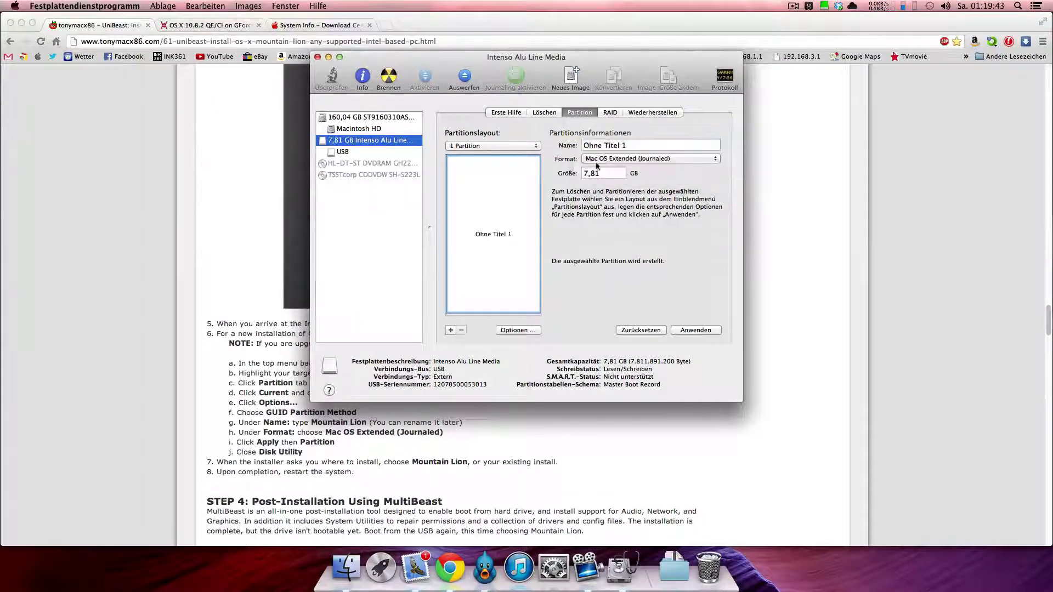
# Step: Select the GUID partition table scheme for the USB stick, cancel the choice and close Disk Utility
pyautogui.click(521, 328)
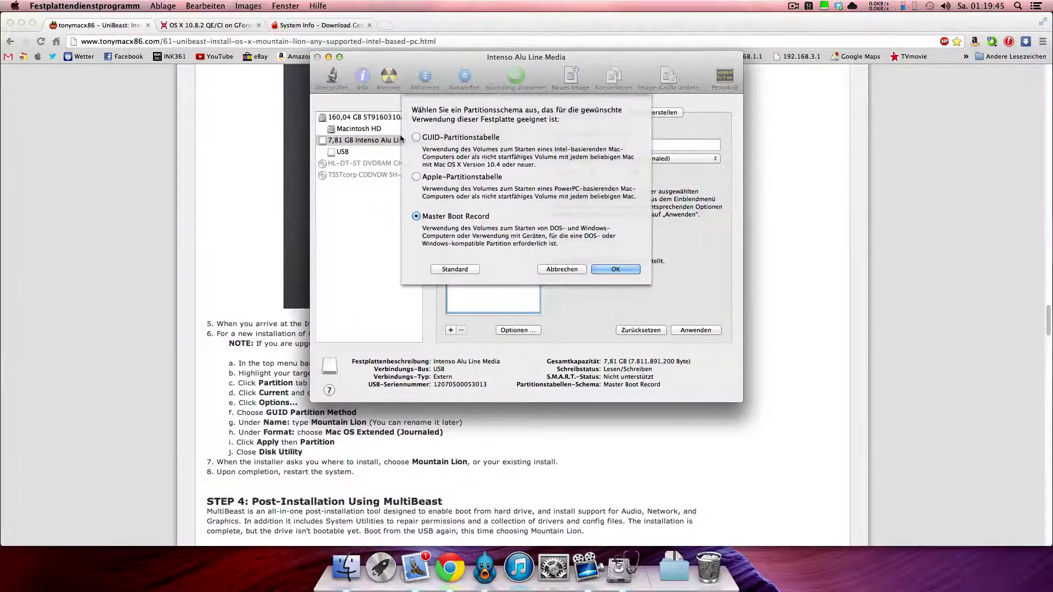
pyautogui.click(416, 137)
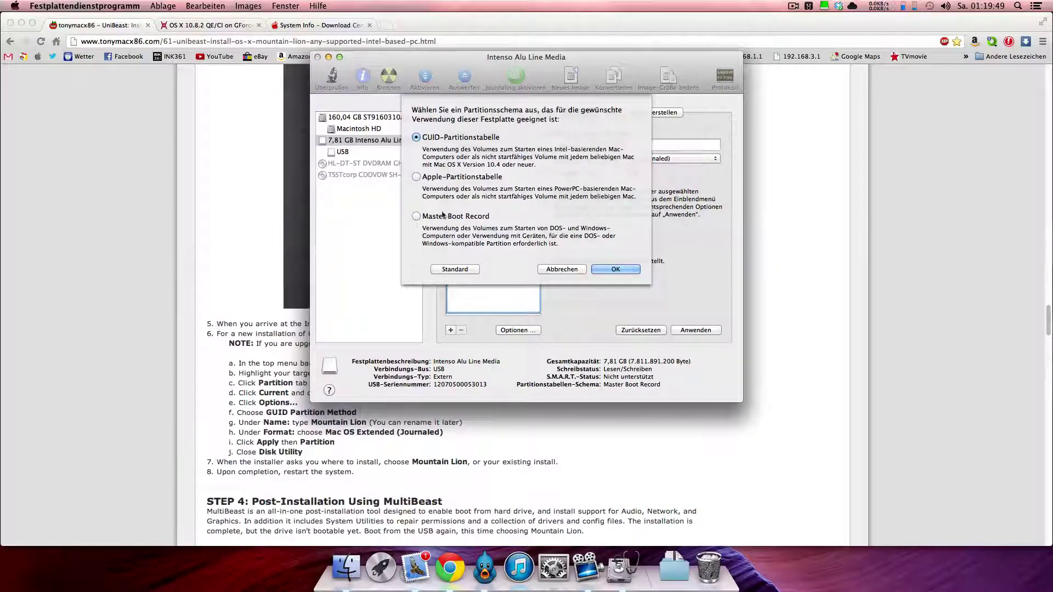
pyautogui.click(562, 269)
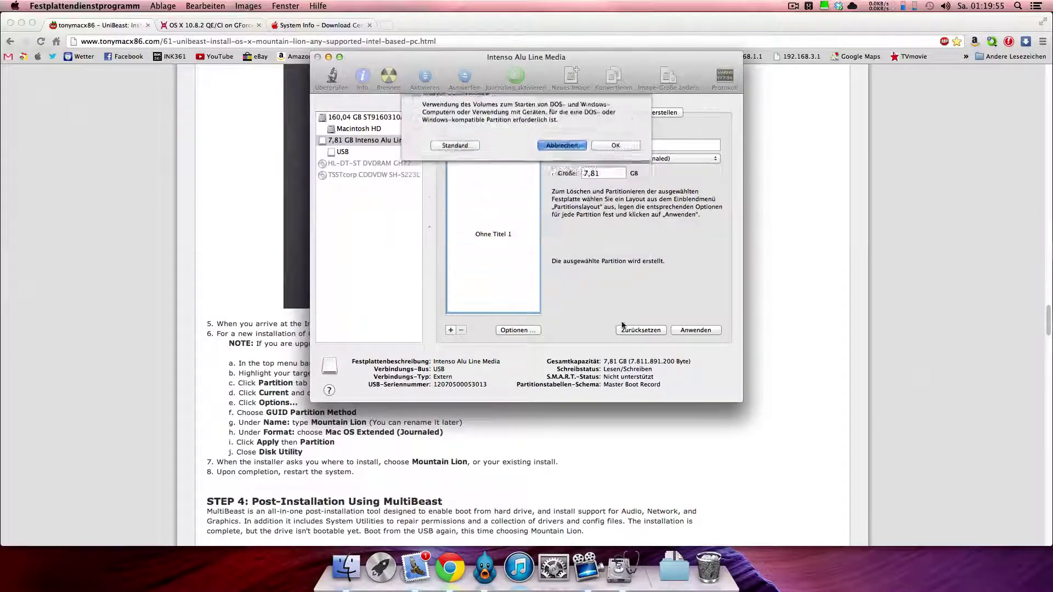
pyautogui.click(317, 57)
# Step: Review the UniBeast guide's drive formatting, boot argument and Step 3 instructions, and revisit the GForce 8400GS download page
pyautogui.click(301, 199)
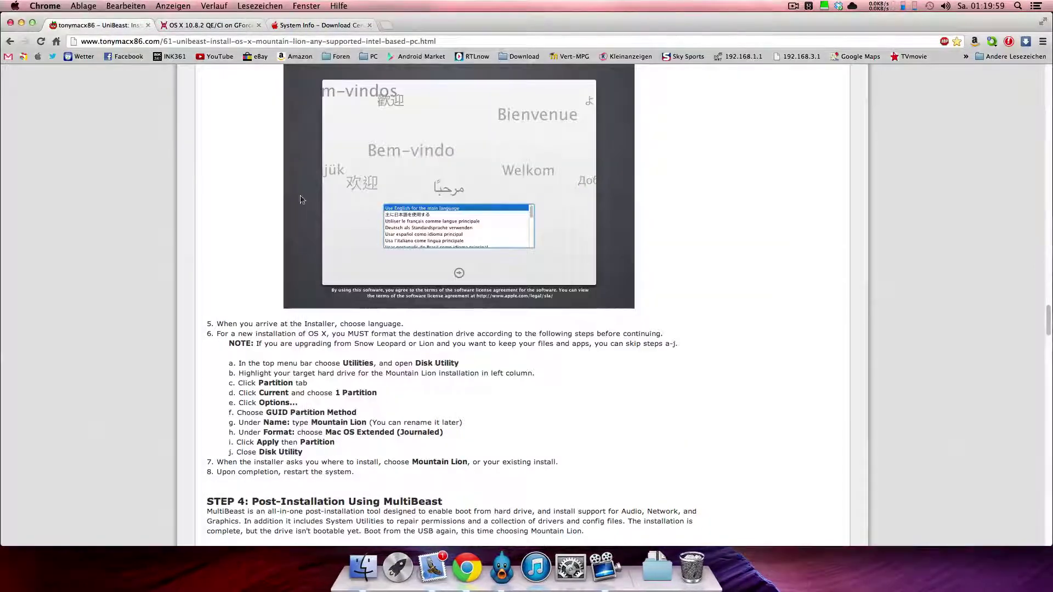
pyautogui.scroll(-3, 227, 183)
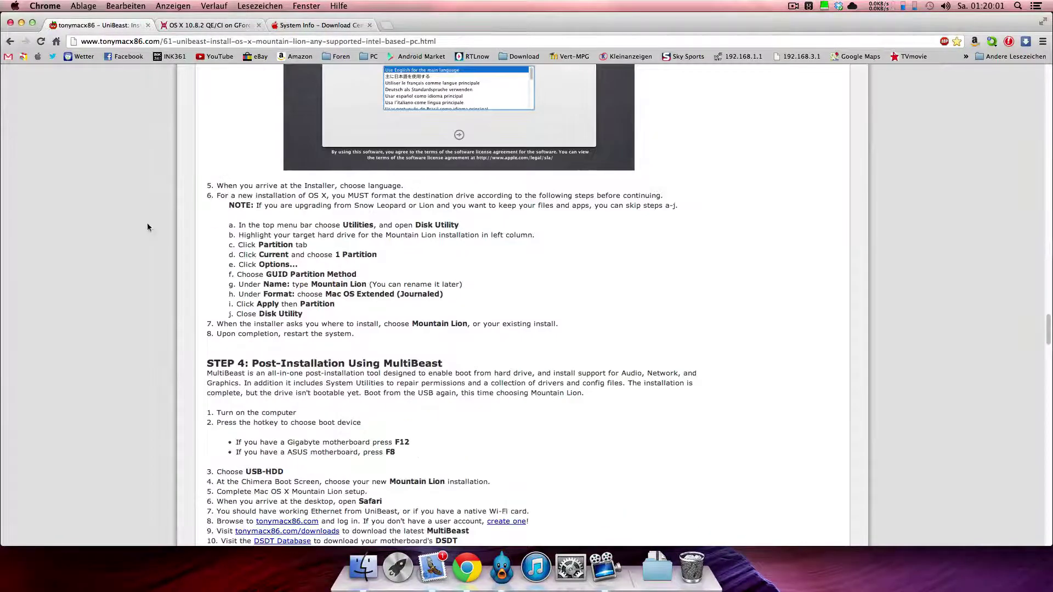
pyautogui.scroll(1, 199, 221)
pyautogui.scroll(2, 182, 226)
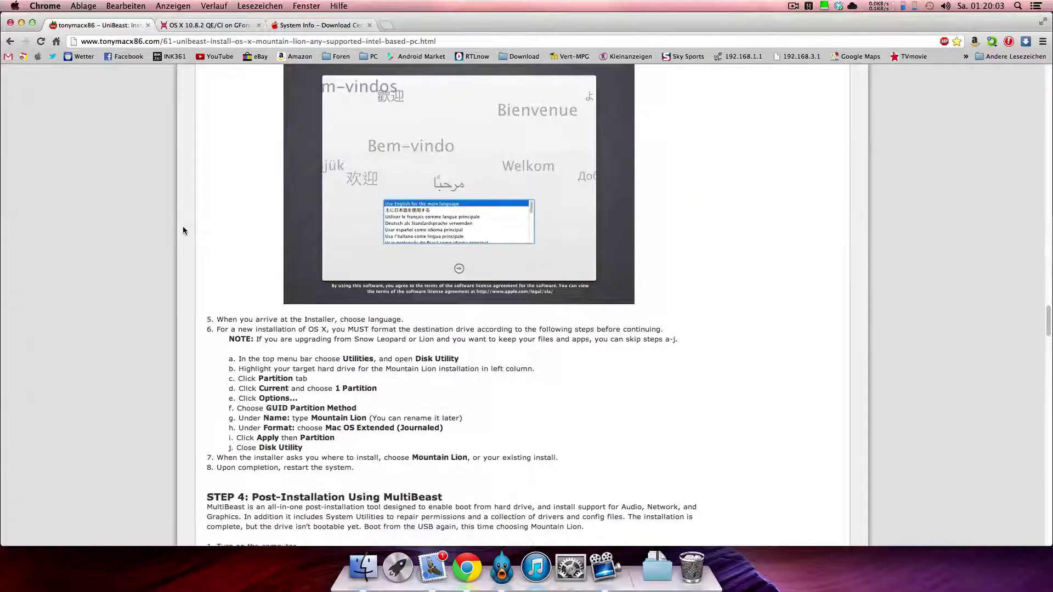
pyautogui.scroll(10, 183, 226)
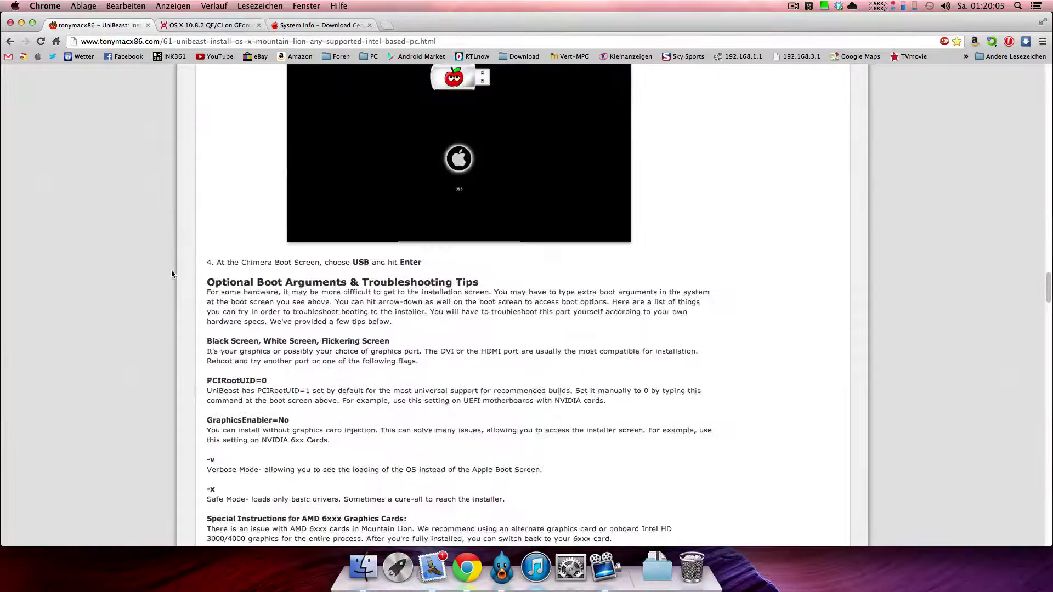
pyautogui.scroll(3, 172, 274)
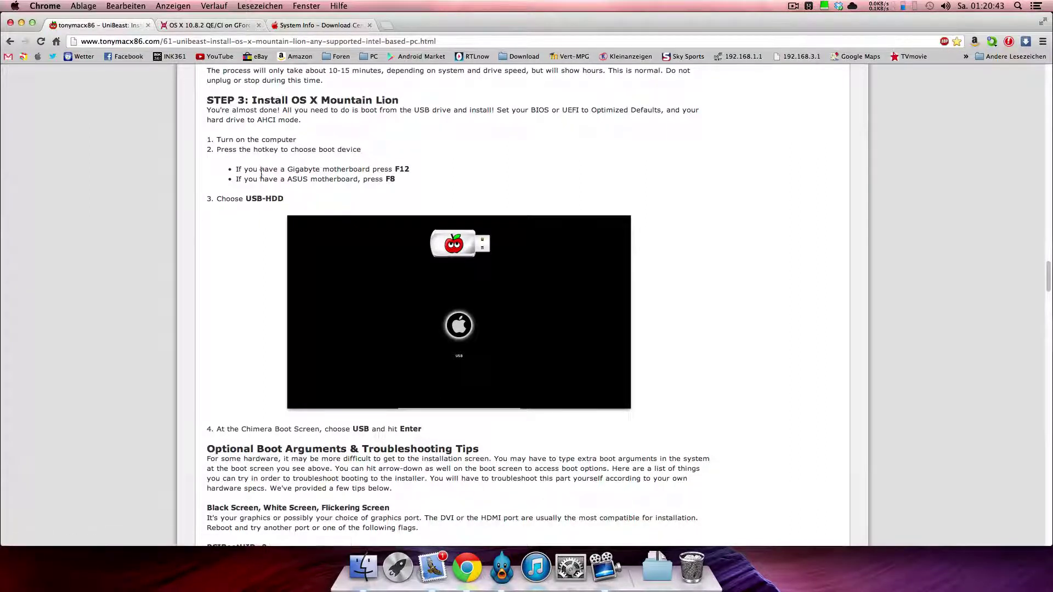
pyautogui.scroll(5, 215, 144)
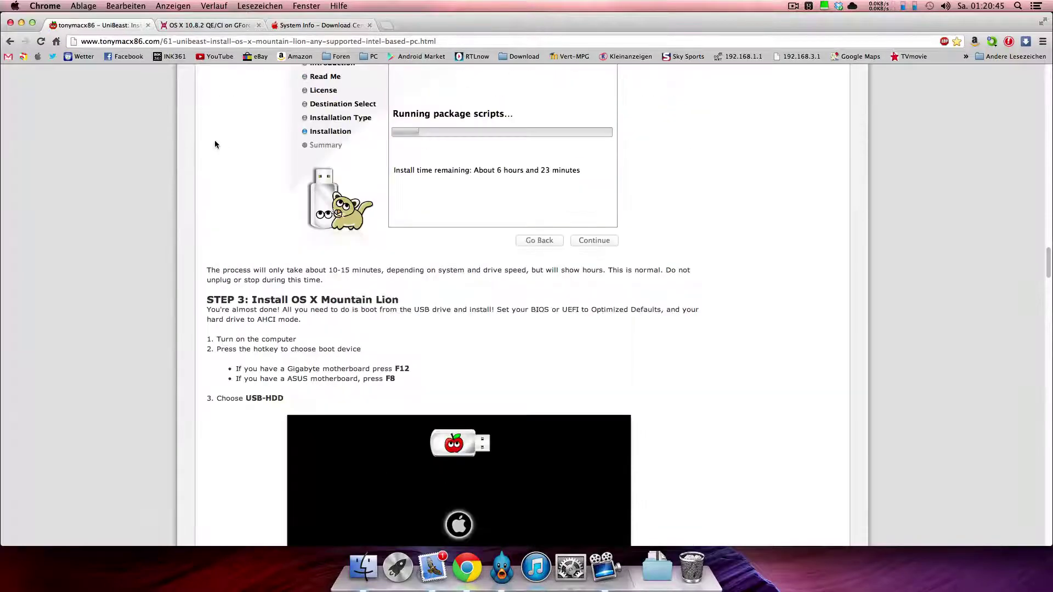
pyautogui.click(225, 25)
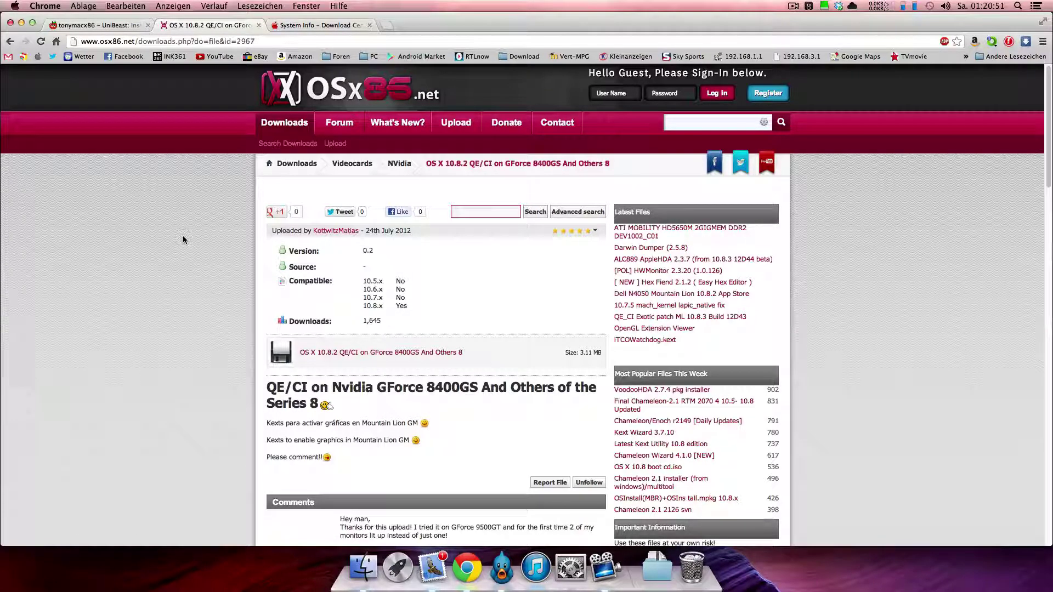
# Step: Minimize the browser and launch the MultiBeast 5.2.1 installer from its desktop folder
pyautogui.click(21, 22)
pyautogui.doubleClick(812, 236)
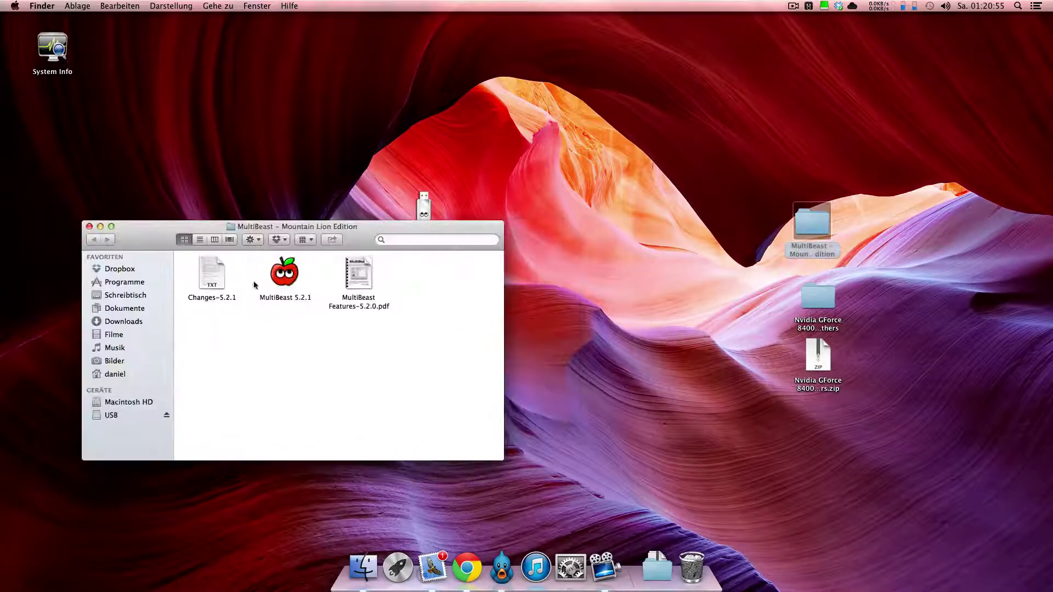
pyautogui.doubleClick(285, 275)
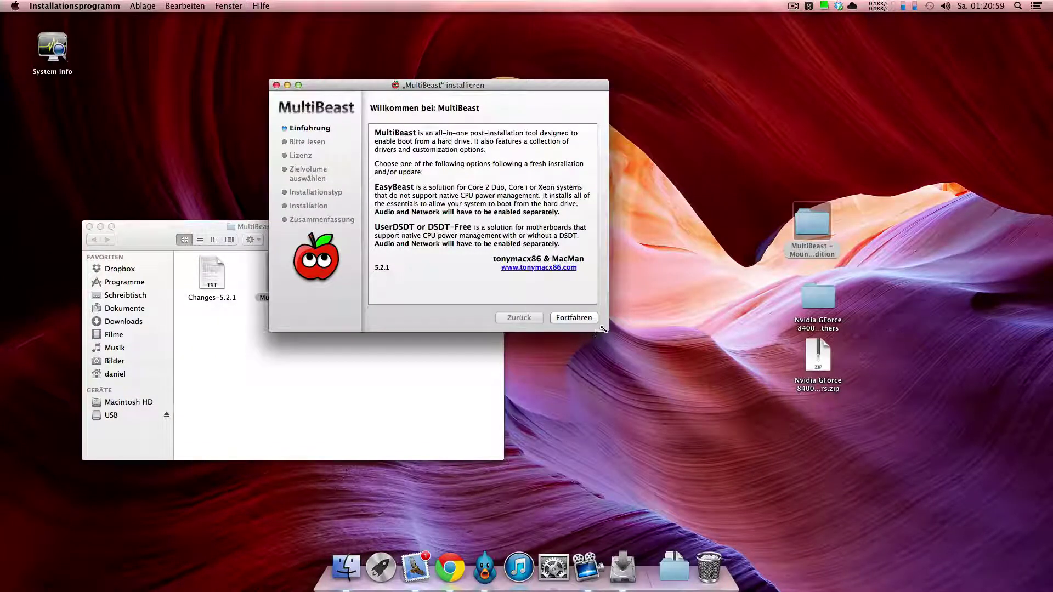
# Step: Proceed through MultiBeast's introduction, accept the license agreement, and select the EasyBeast Installation package
pyautogui.click(708, 397)
pyautogui.click(708, 397)
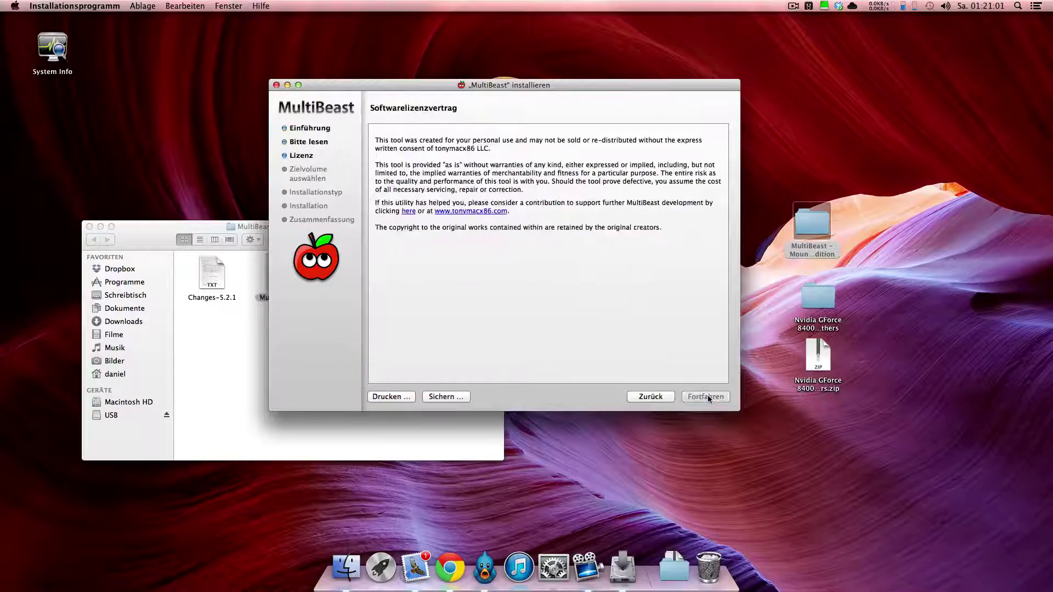
pyautogui.click(708, 397)
pyautogui.click(589, 174)
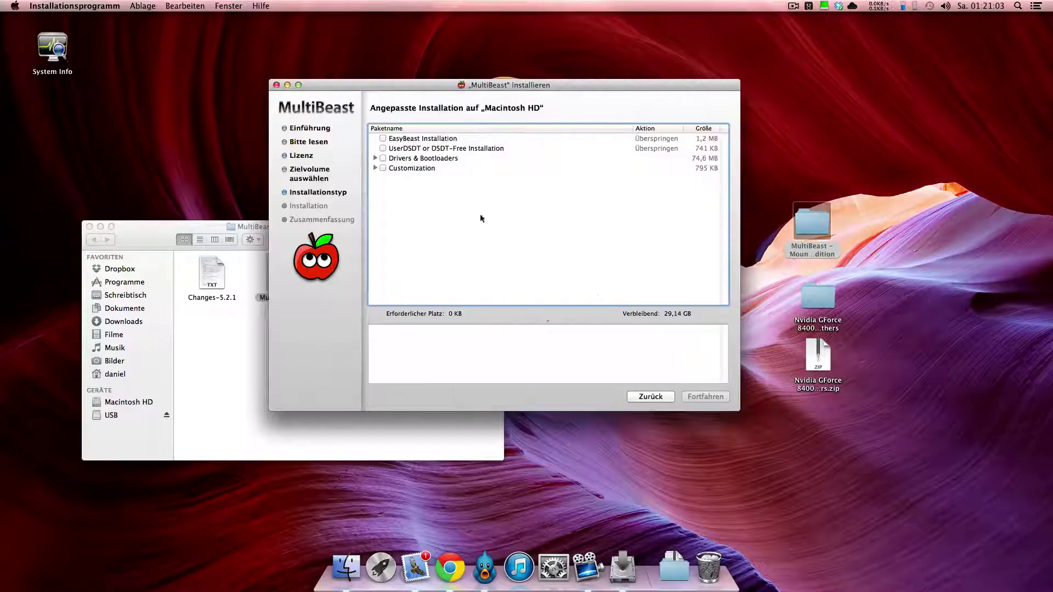
pyautogui.click(410, 139)
pyautogui.click(383, 138)
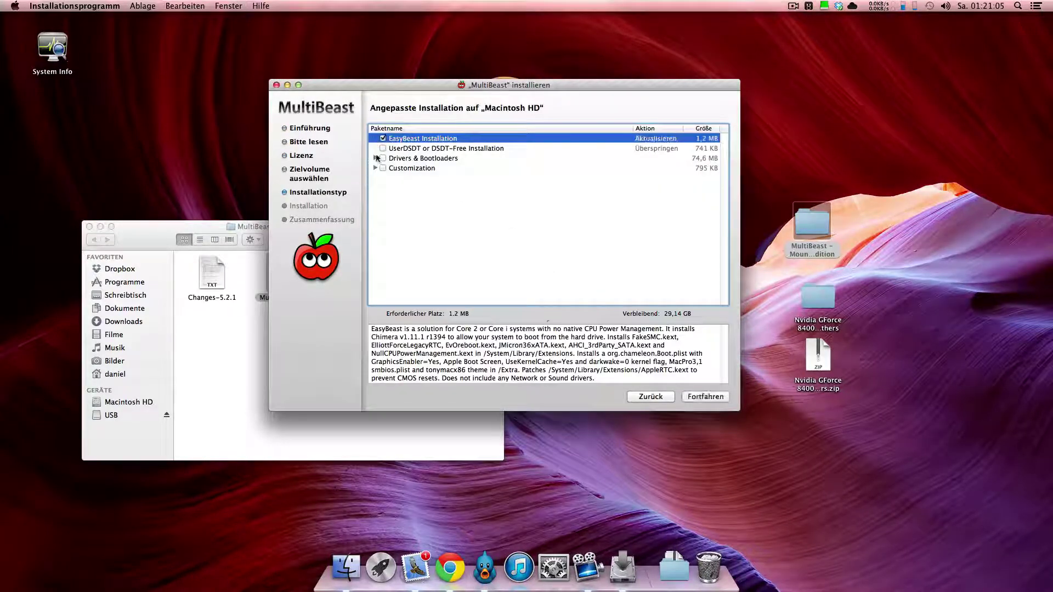
# Step: Select the ALC892 audio driver from the Realtek ALC8xx drivers without DSDT
pyautogui.click(375, 158)
pyautogui.click(385, 169)
pyautogui.click(384, 168)
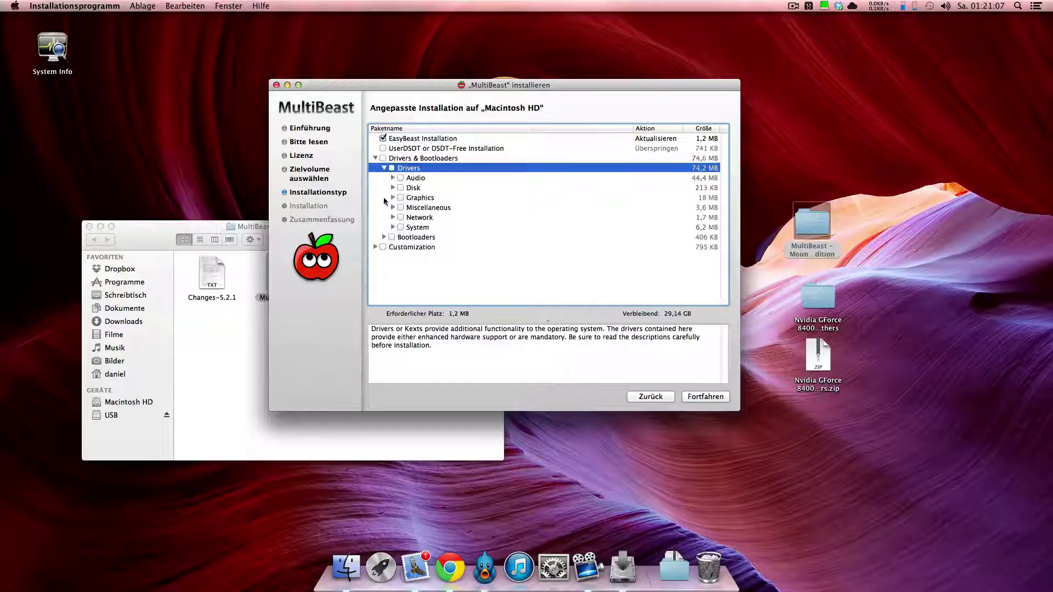
pyautogui.click(393, 178)
pyautogui.click(401, 188)
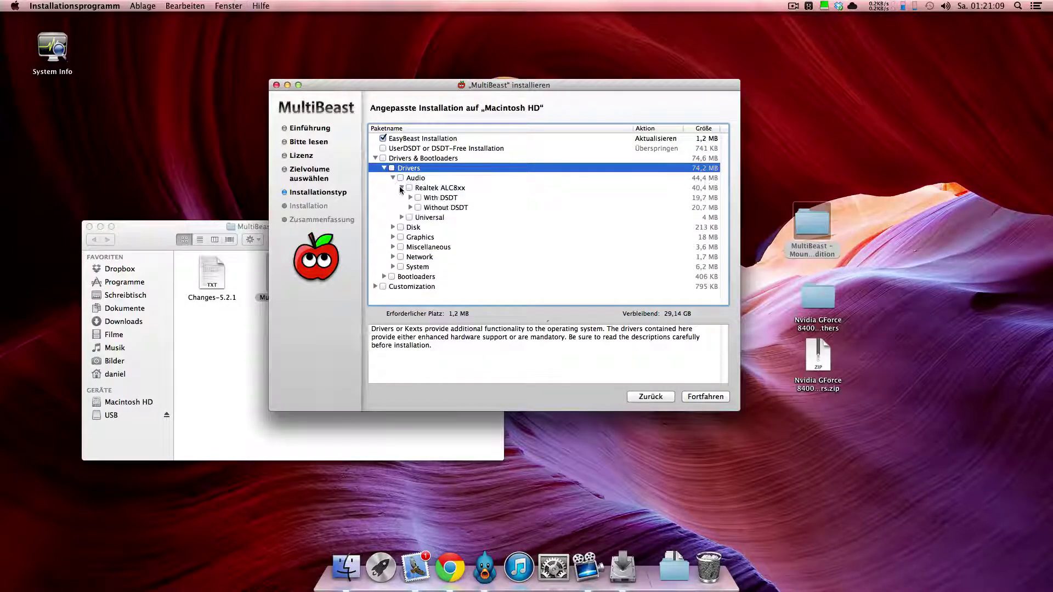
pyautogui.click(410, 208)
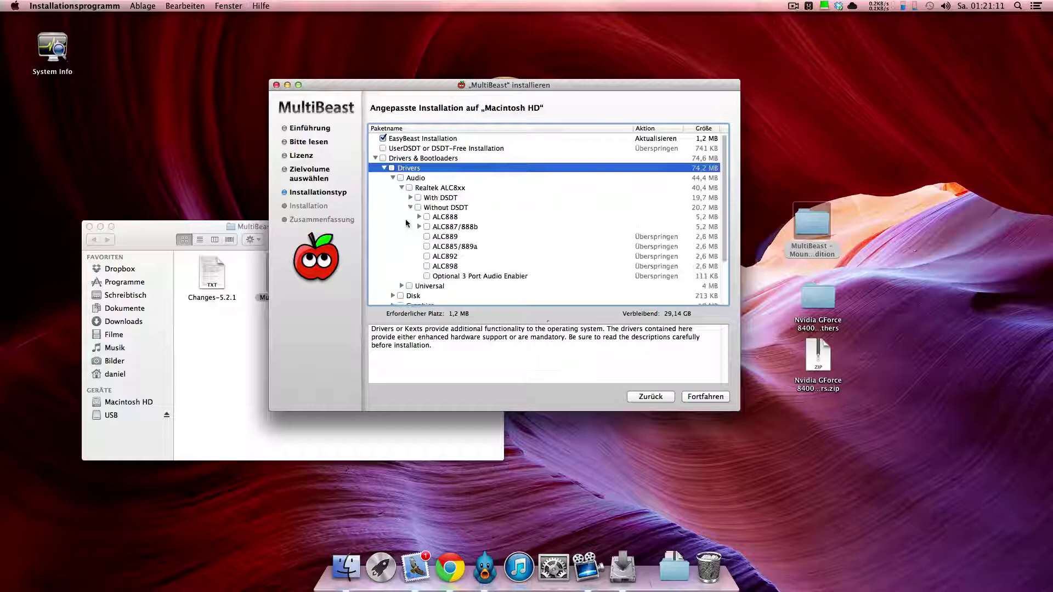
pyautogui.click(427, 257)
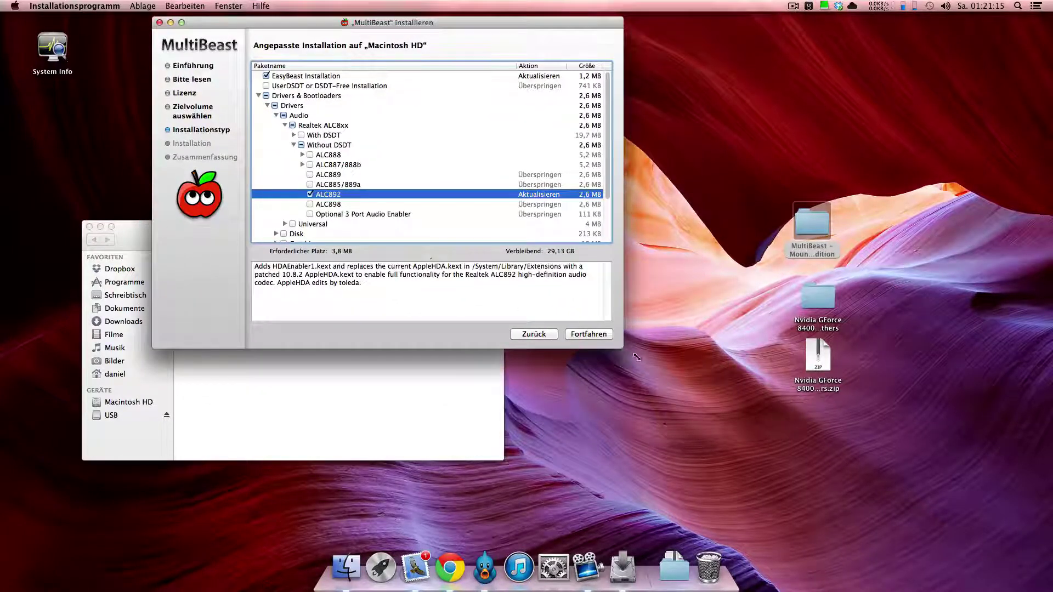
# Step: Enlarge the installer window and select the network driver Realtek – Lnx2Mac's RealtekRTL81xx v0.0.90
pyautogui.moveTo(637, 357); pyautogui.dragTo(900, 505)
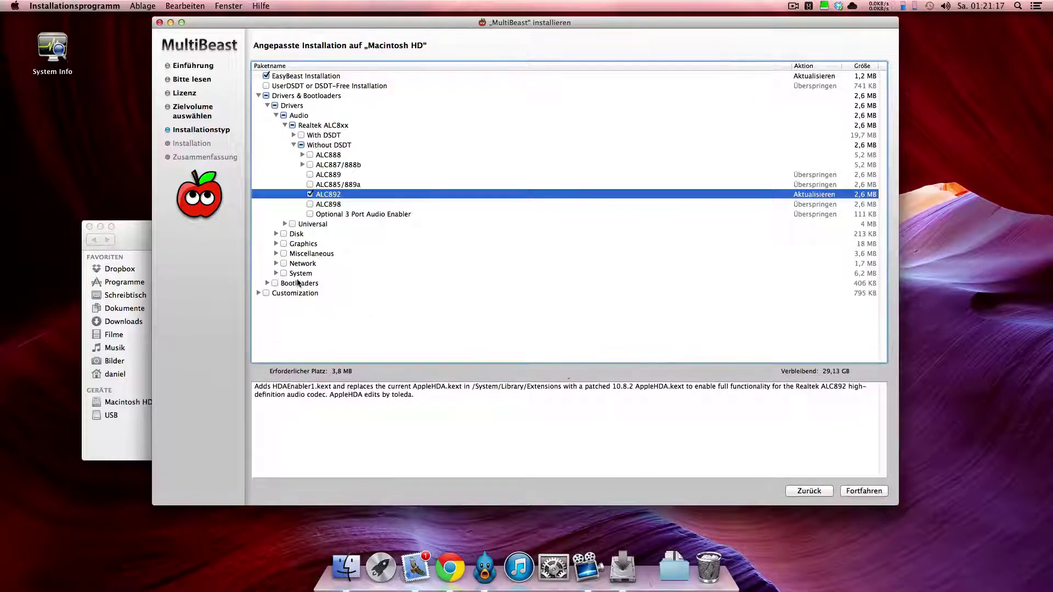
pyautogui.click(280, 264)
pyautogui.click(275, 263)
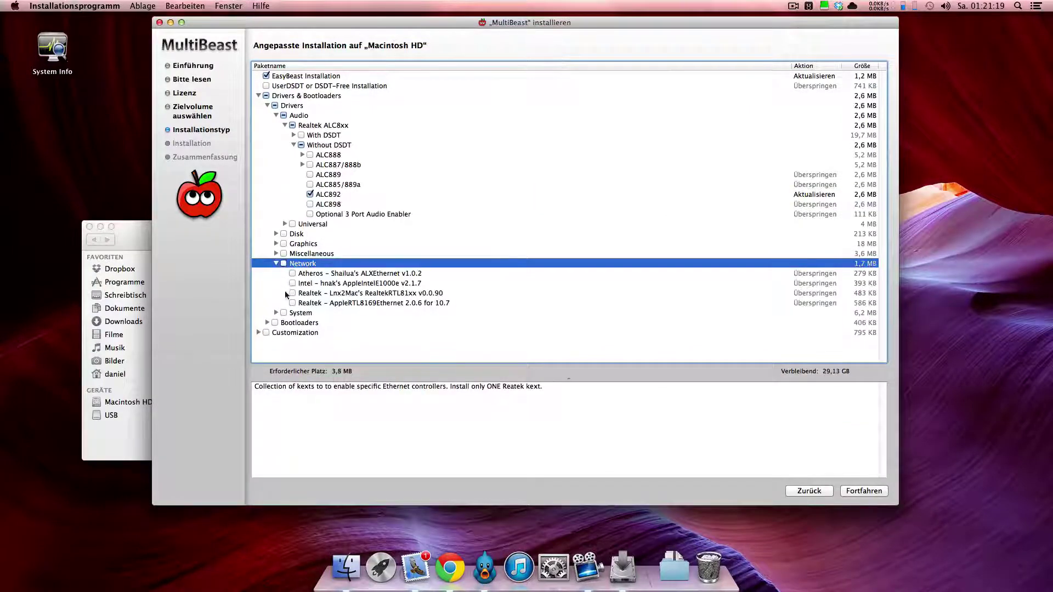
pyautogui.click(292, 293)
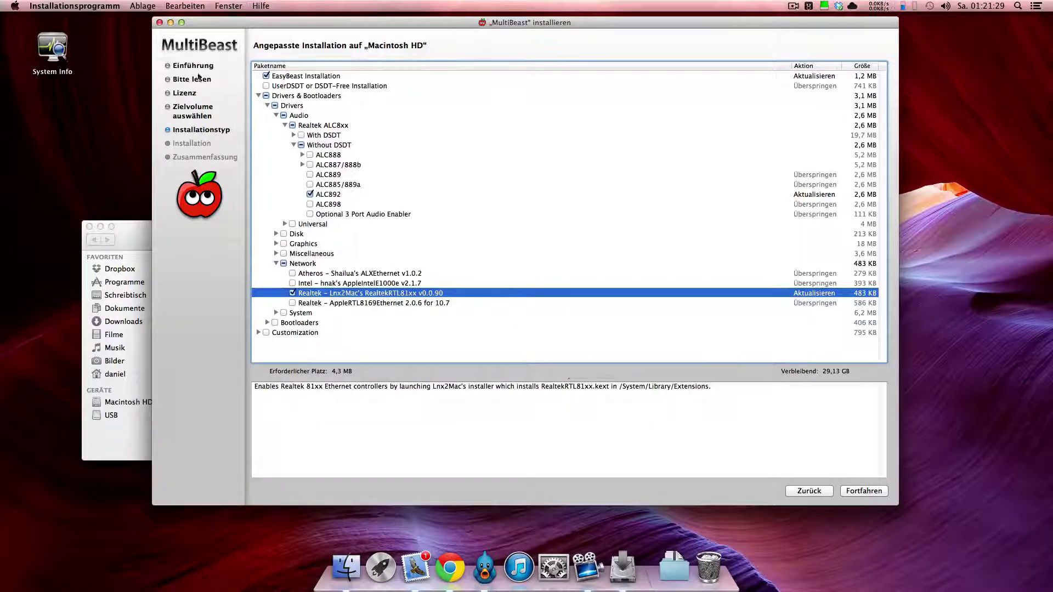
# Step: Minimize the MultiBeast installer and launch Kext Wizard from the Nvidia GForce 8400GS folder on the desktop
pyautogui.click(171, 22)
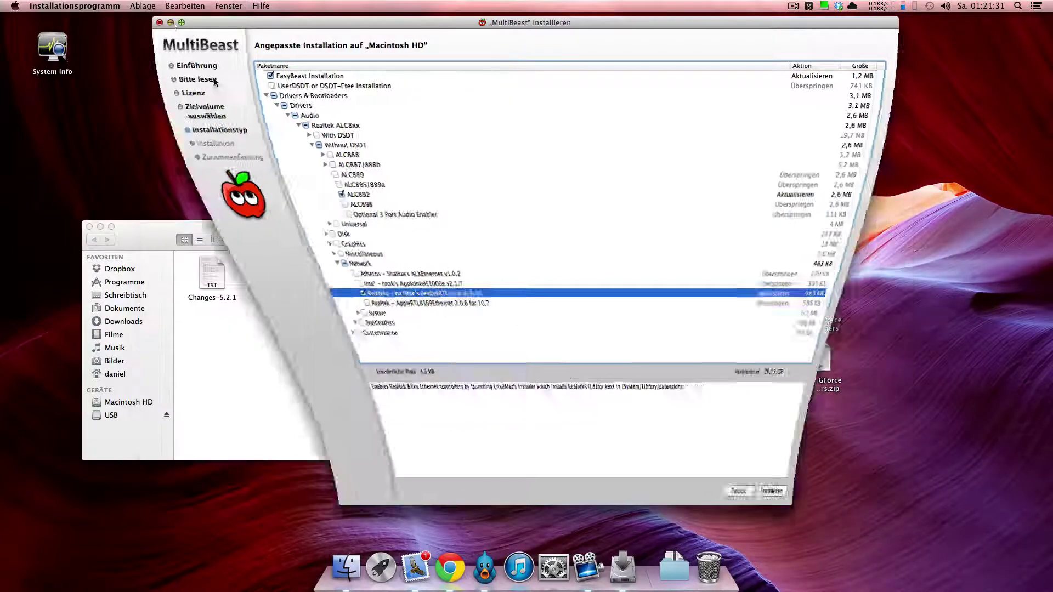
pyautogui.doubleClick(805, 296)
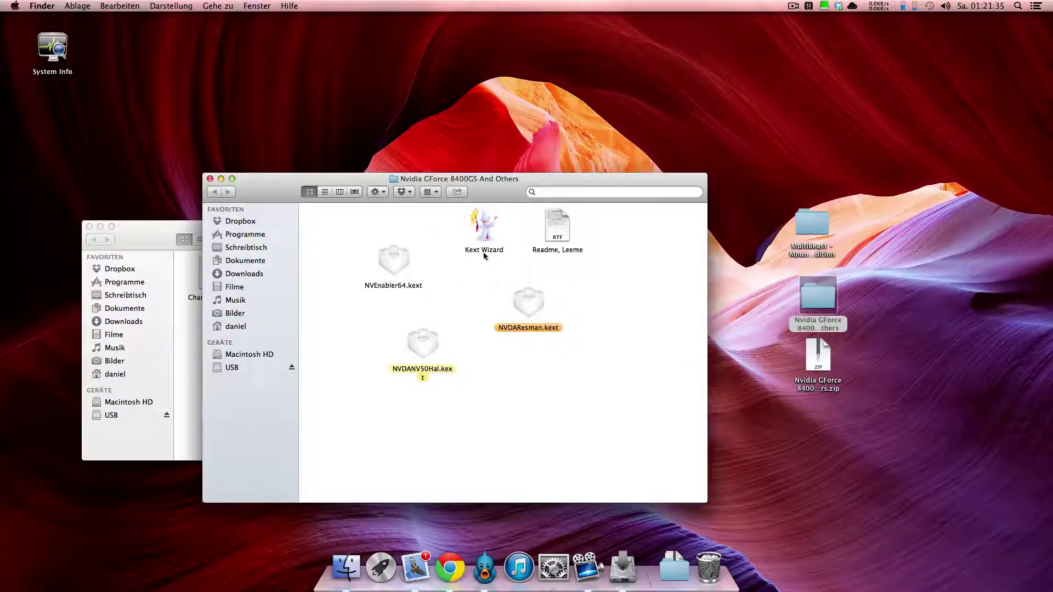
pyautogui.moveTo(580, 292); pyautogui.dragTo(347, 344)
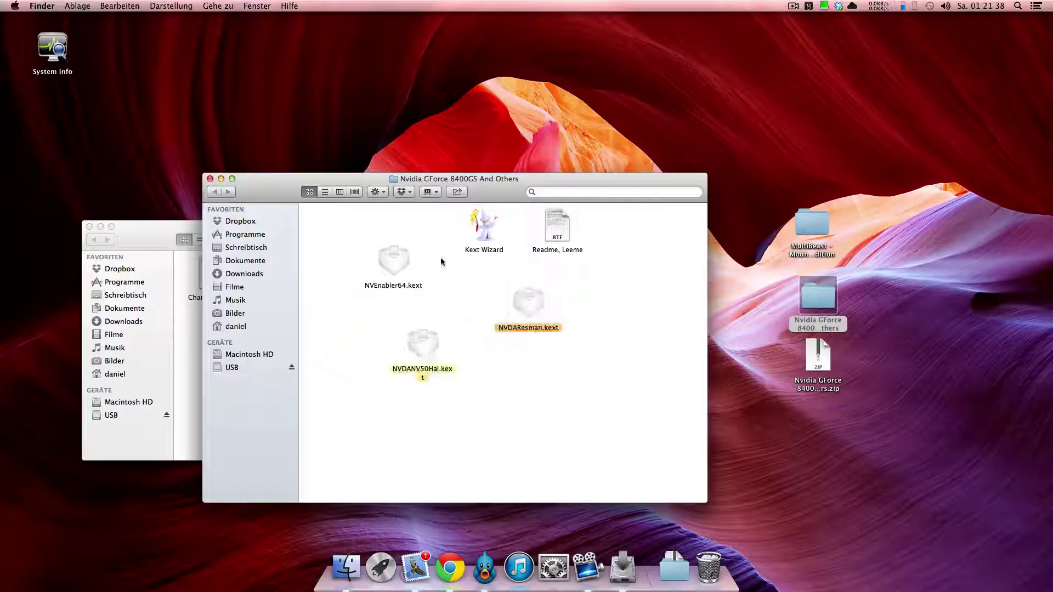
pyautogui.click(492, 230)
pyautogui.doubleClick(492, 229)
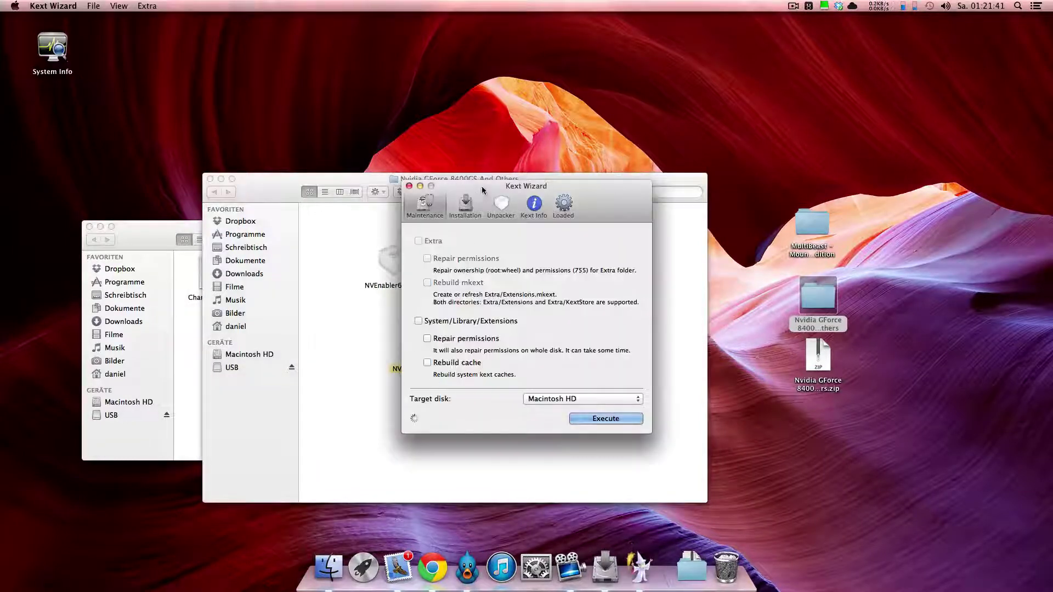
# Step: Add NVDANV50Hal.kext, NVDAResman.kext and NVEnabler64.kext to Kext Wizard's list of kexts to install
pyautogui.moveTo(478, 190); pyautogui.dragTo(636, 182)
pyautogui.click(623, 188)
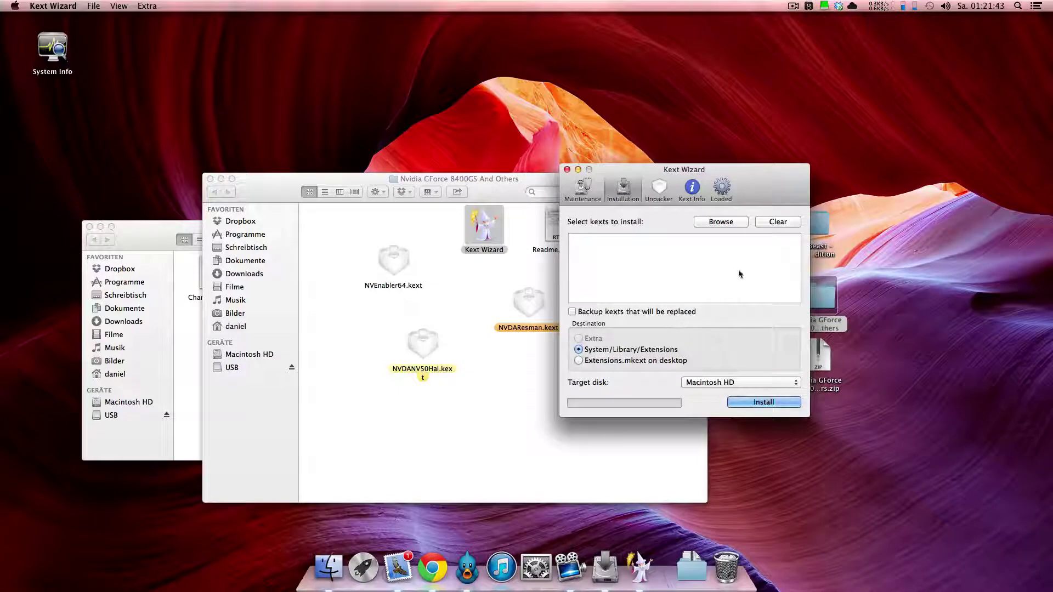
pyautogui.moveTo(352, 251)
pyautogui.mouseDown()
pyautogui.moveTo(447, 376)
pyautogui.moveTo(510, 356)
pyautogui.moveTo(528, 324)
pyautogui.moveTo(713, 261)
pyautogui.moveTo(743, 264)
pyautogui.mouseUp()
pyautogui.click(743, 264)
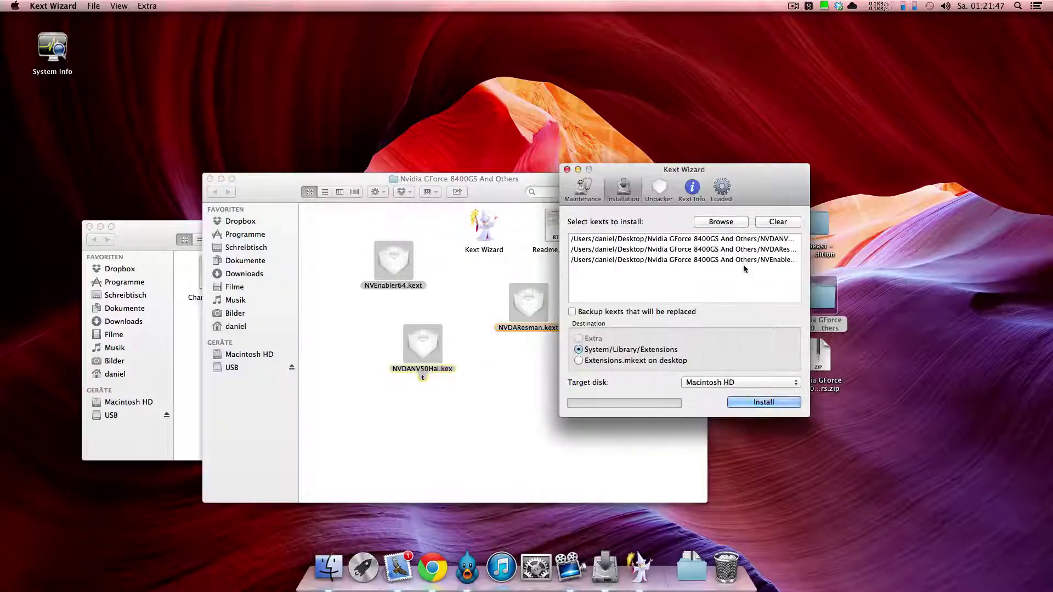
# Step: Choose Macintosh HD as the target disk for the kext installation
pyautogui.click(759, 401)
pyautogui.click(735, 383)
pyautogui.click(735, 384)
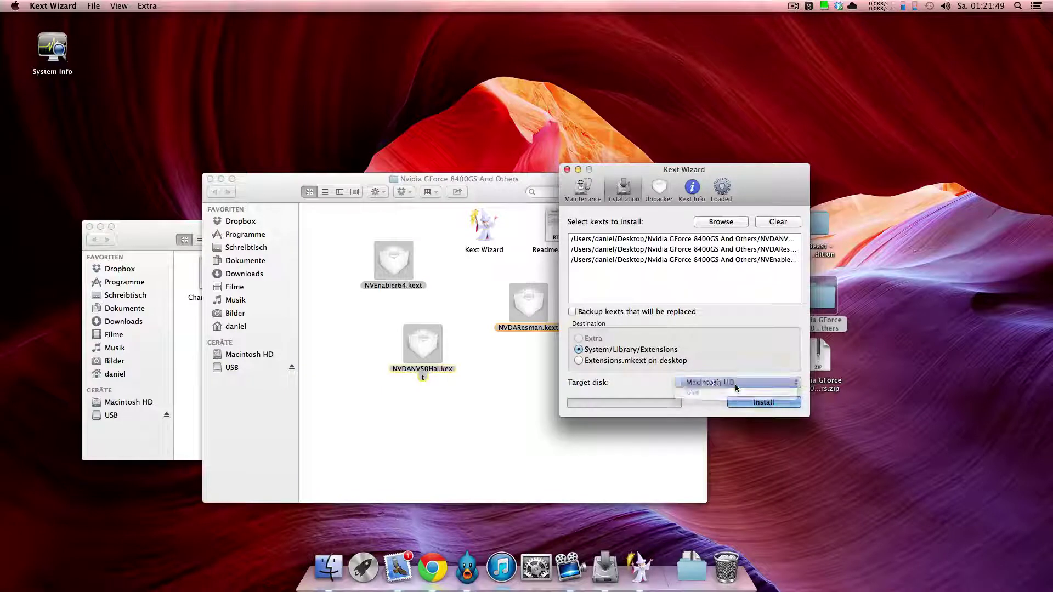
pyautogui.click(735, 384)
pyautogui.click(733, 384)
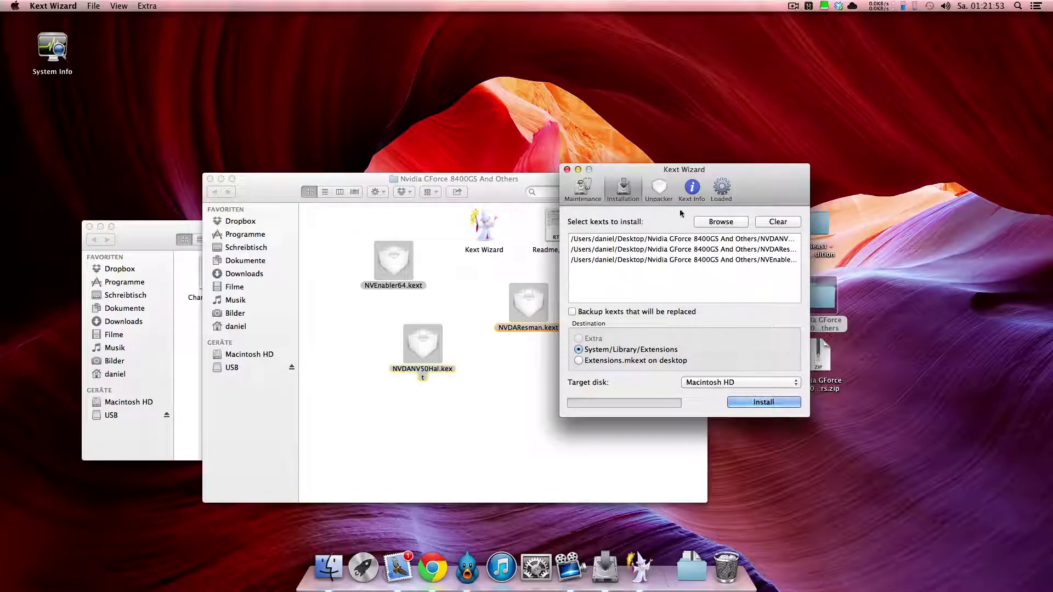
# Step: Enable automatic checking in Kext Wizard's kext info and load NVDANV50Hal.kext to inspect its architectures and dependencies
pyautogui.click(691, 192)
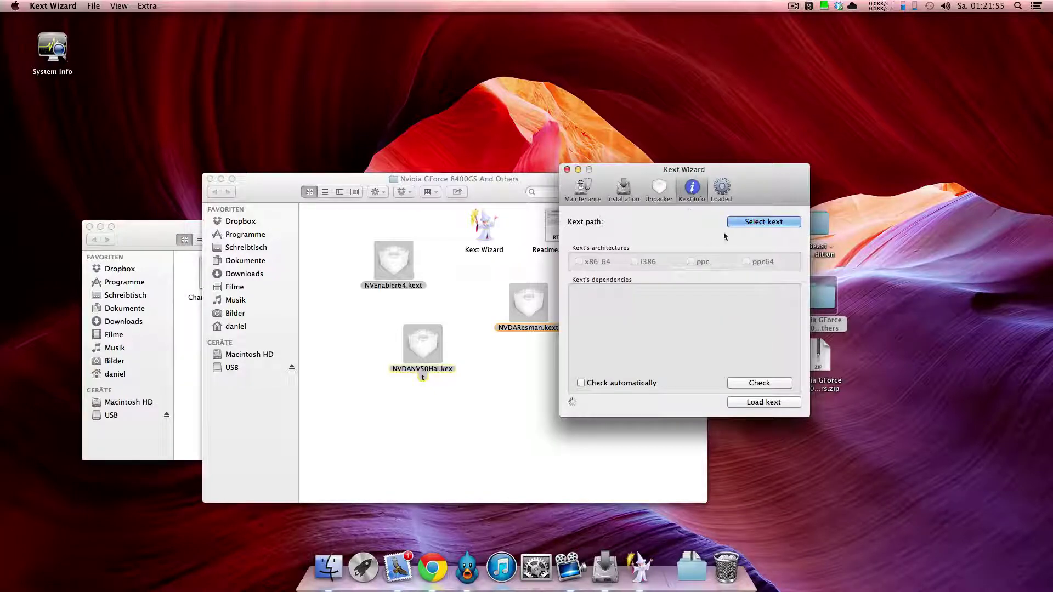
pyautogui.click(738, 222)
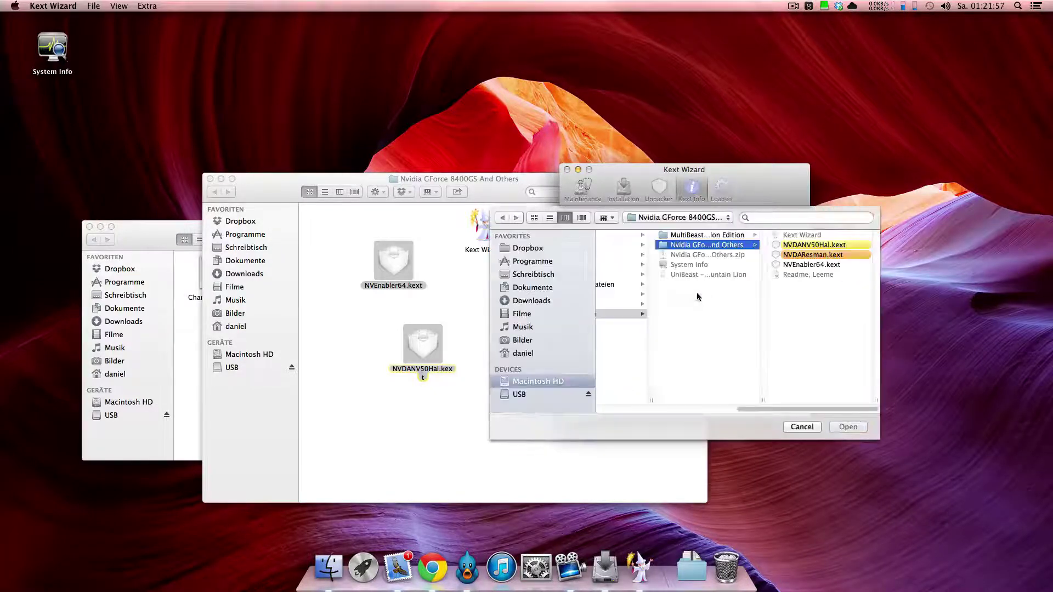
pyautogui.click(801, 427)
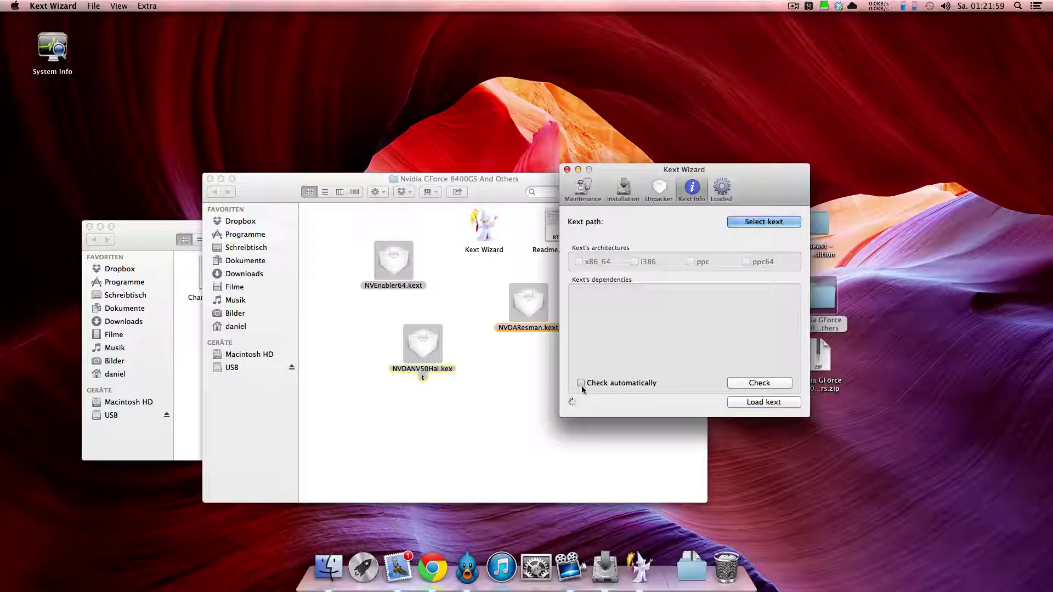
pyautogui.click(581, 384)
pyautogui.click(735, 225)
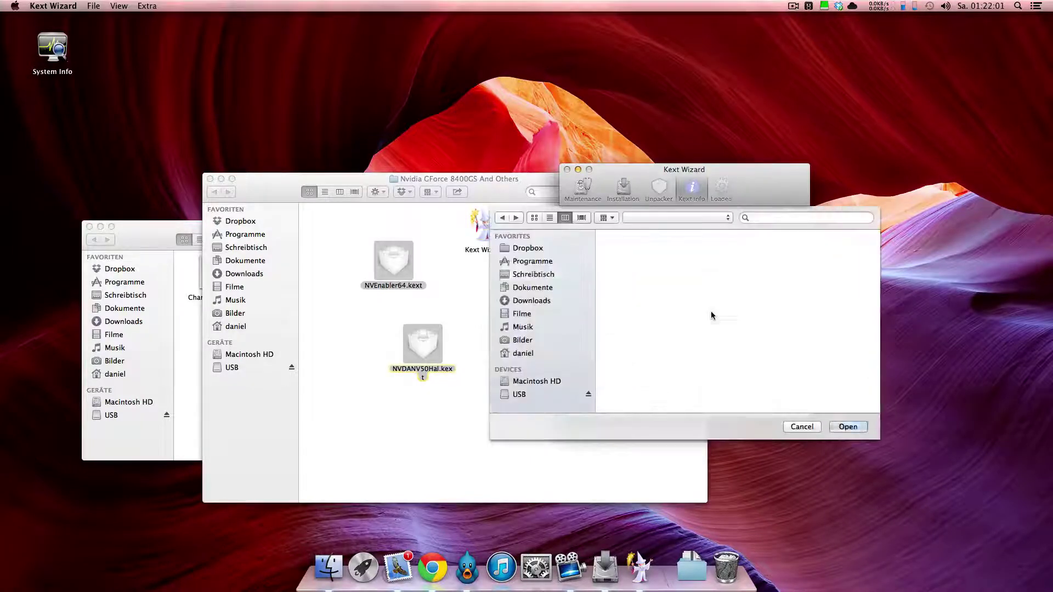
pyautogui.click(702, 244)
pyautogui.click(848, 426)
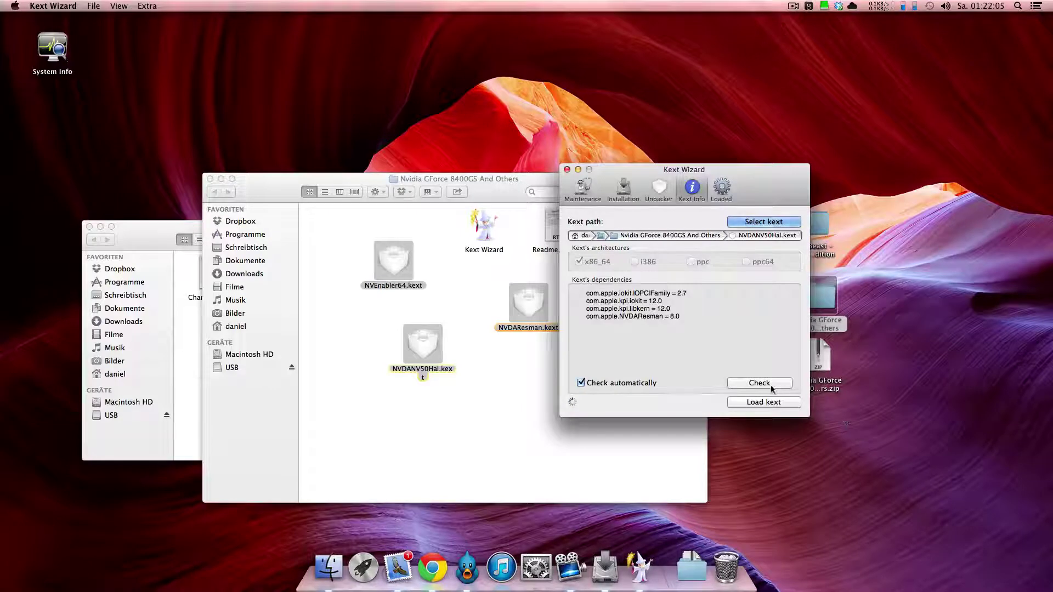
# Step: Check the architectures and dependencies of NVDAResman.kext, followed by those of NVEnabler64.kext
pyautogui.click(737, 222)
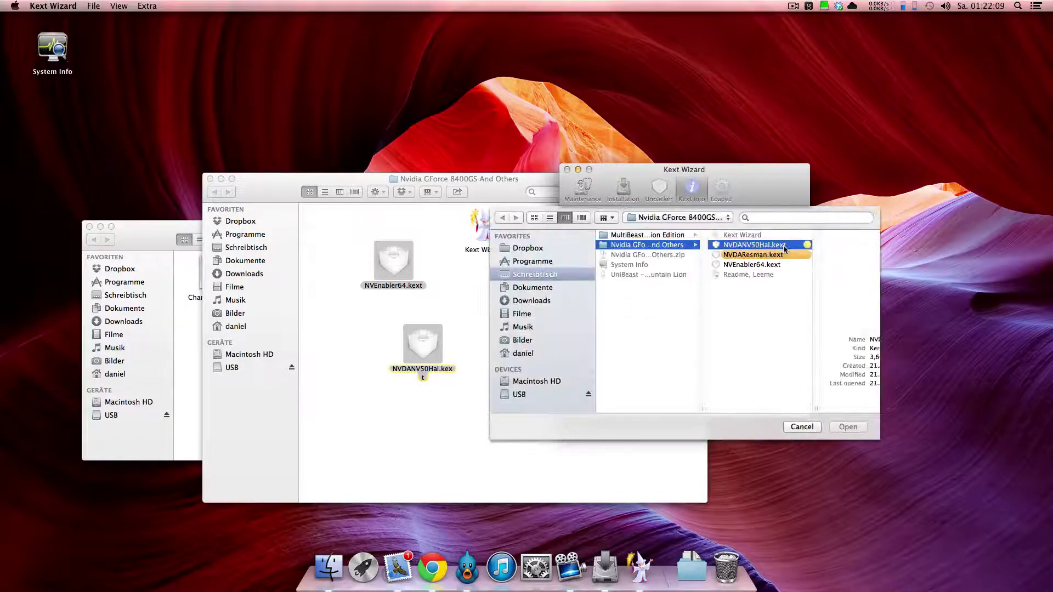
pyautogui.click(782, 254)
pyautogui.click(848, 427)
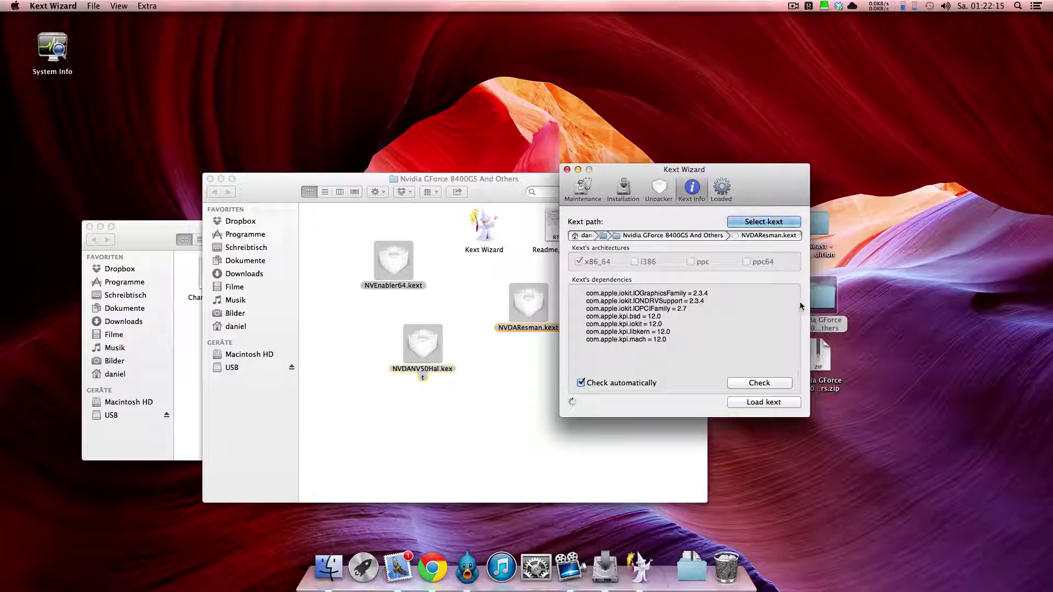
pyautogui.click(766, 222)
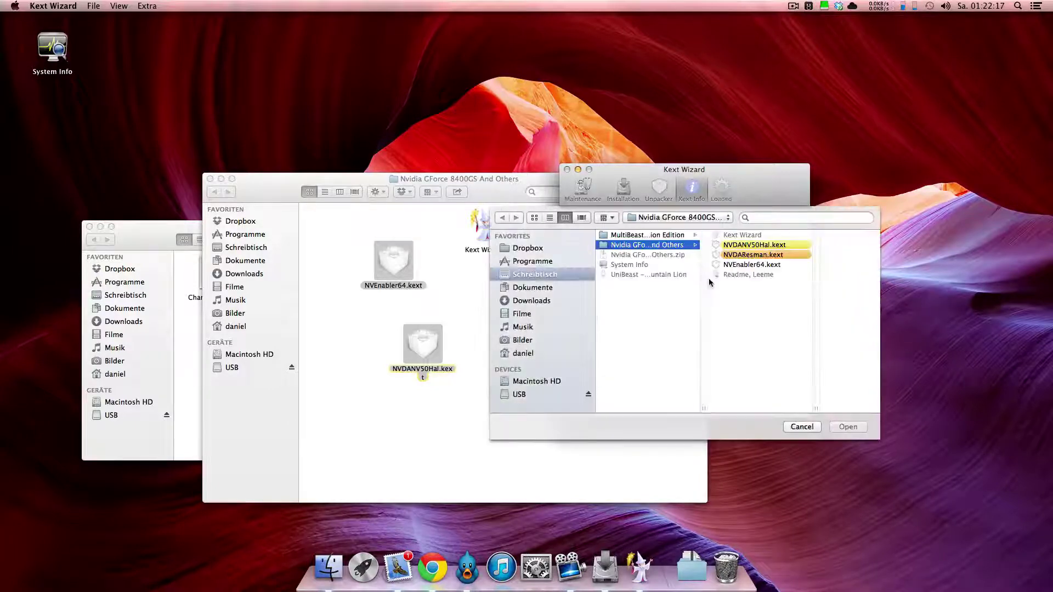
pyautogui.click(708, 264)
pyautogui.click(840, 427)
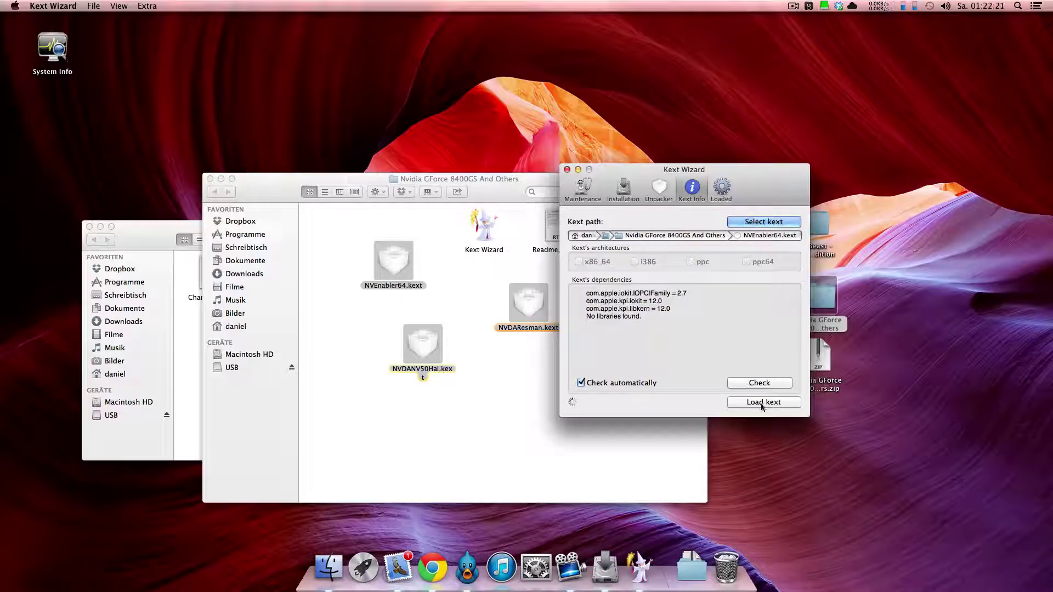
# Step: Select the Rebuild cache maintenance option for System/Library/Extensions, and close Kext Wizard and the Nvidia driver folder
pyautogui.click(583, 190)
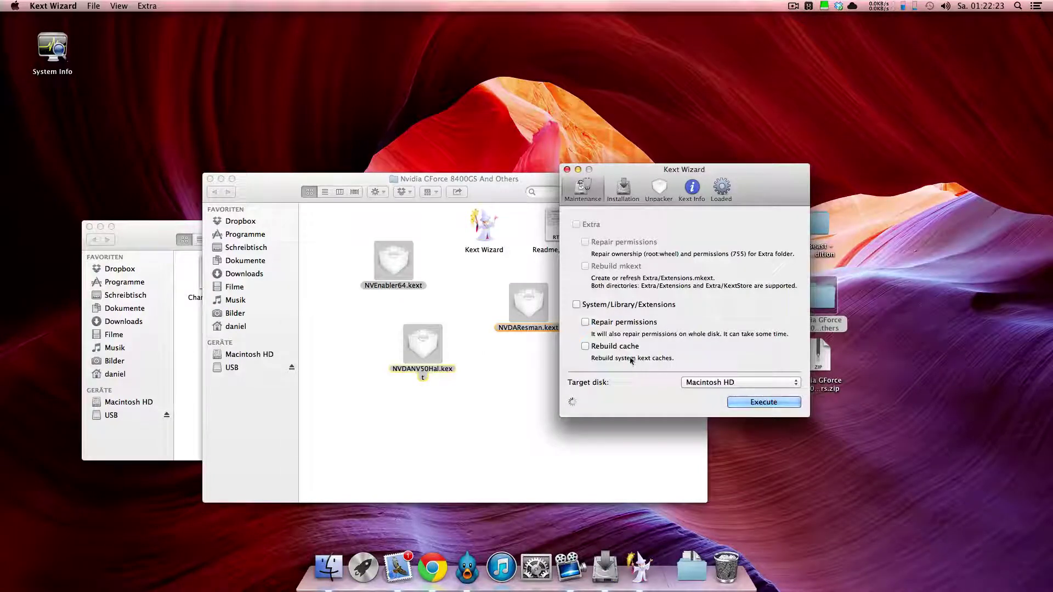
pyautogui.click(585, 346)
pyautogui.click(53, 5)
pyautogui.click(86, 142)
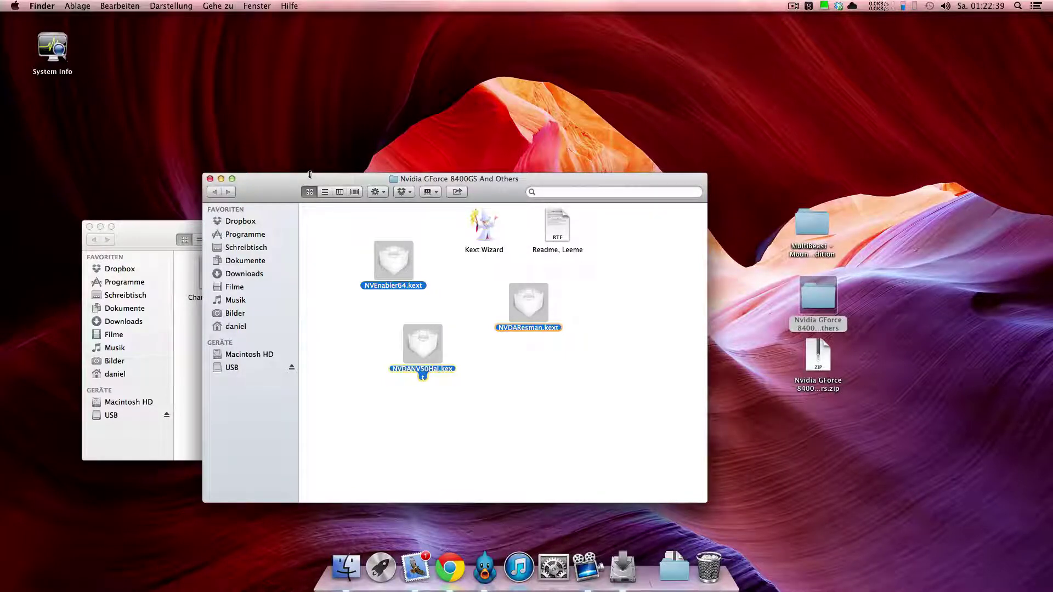
pyautogui.click(210, 179)
pyautogui.moveTo(121, 225); pyautogui.dragTo(171, 95)
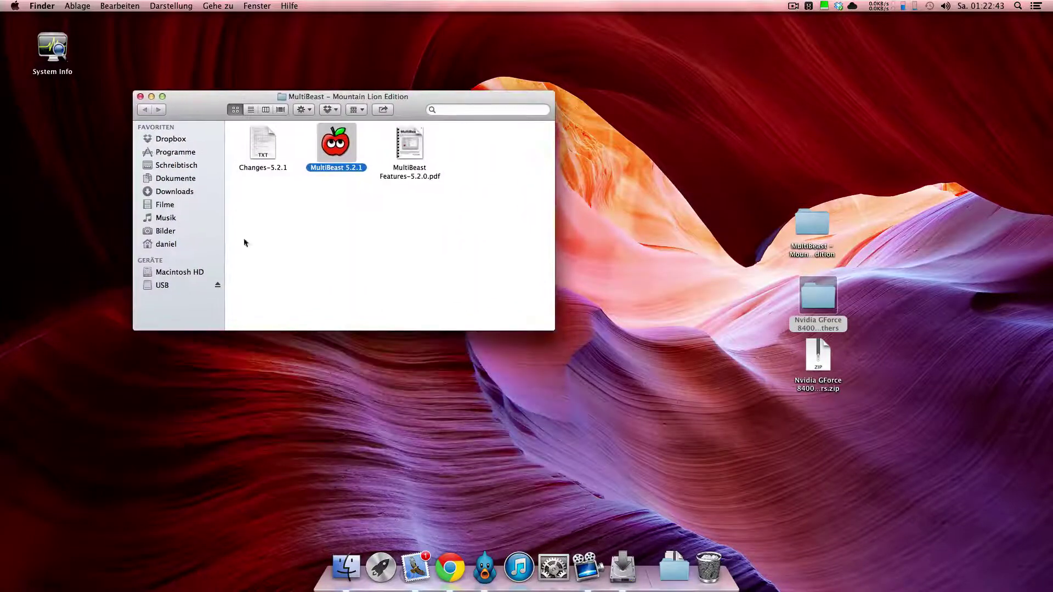
# Step: Switch to Chrome and review the Hackintosh-Forum.de home page and the System Info thread's download attachments, leaving the browser minimized
pyautogui.click(450, 567)
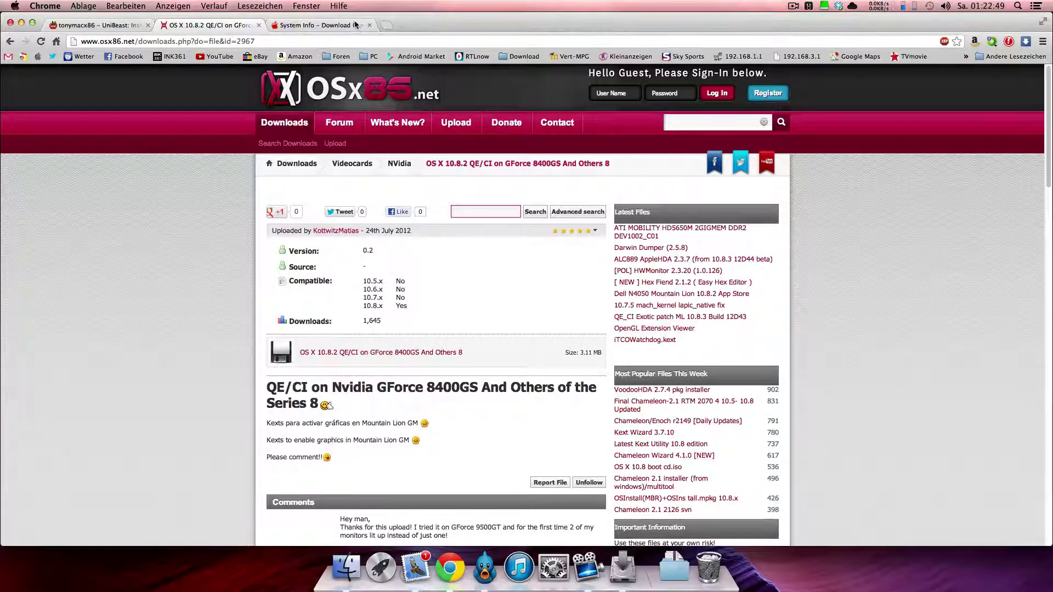
pyautogui.click(283, 26)
pyautogui.rightClick(274, 118)
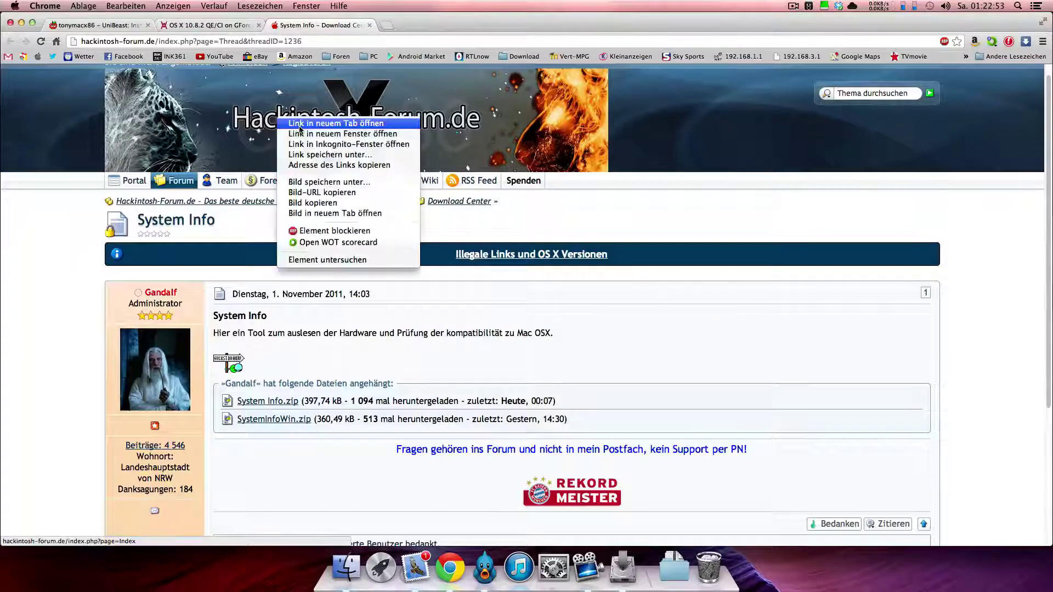
pyautogui.click(299, 123)
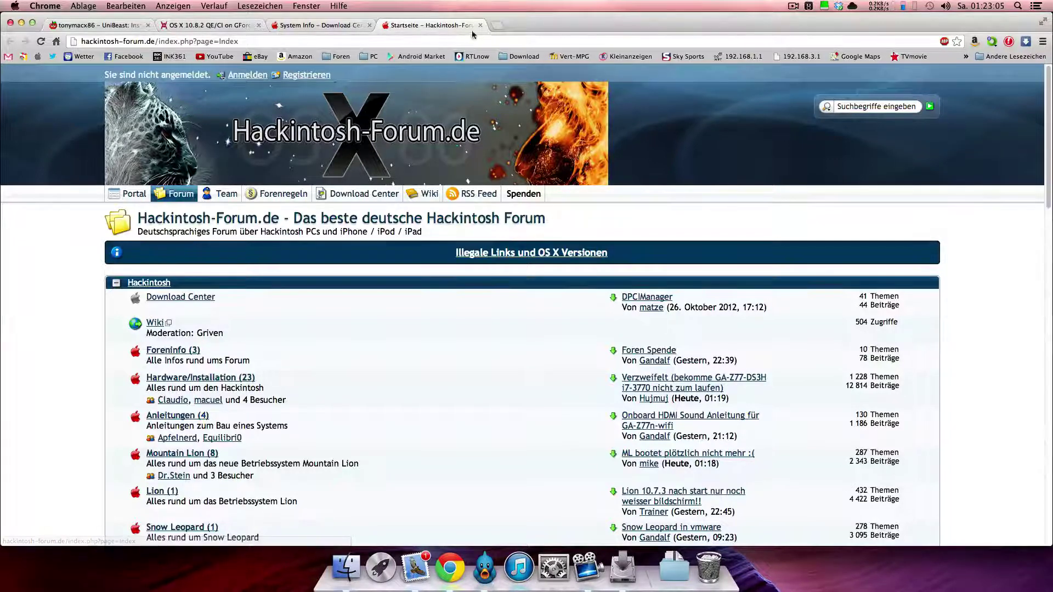
pyautogui.press('super+w')
pyautogui.scroll(-2, 554, 276)
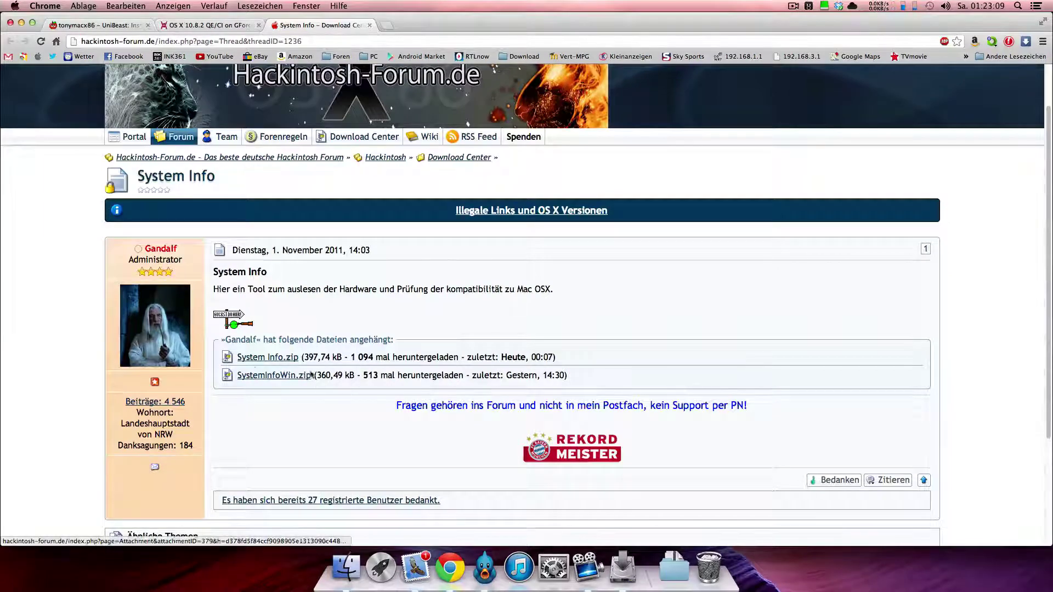
pyautogui.click(20, 23)
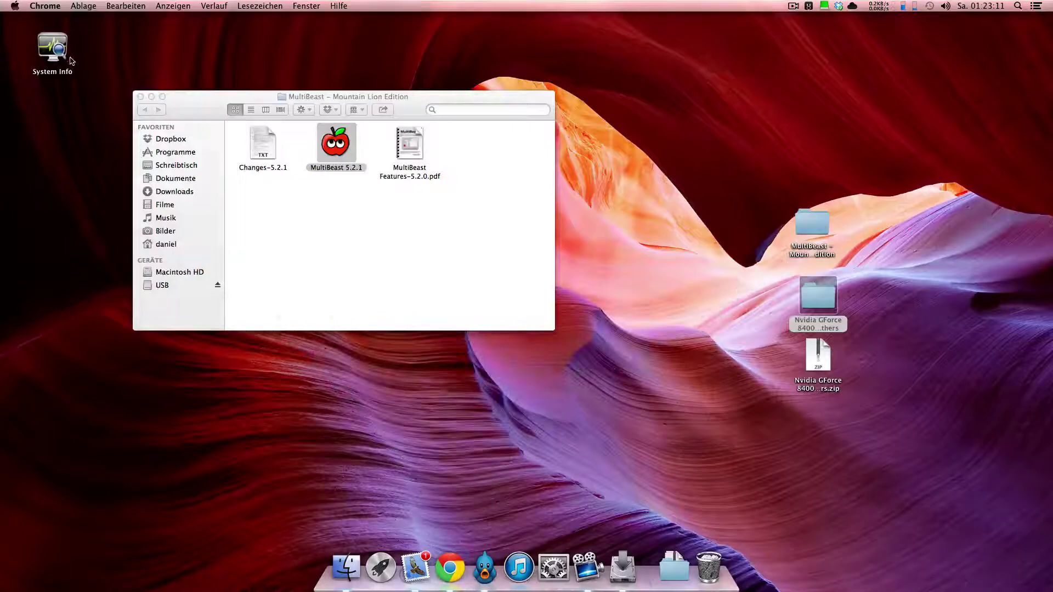
# Step: Launch System Info from the desktop and move its window clear of the corner to examine the detected hardware devices
pyautogui.doubleClick(52, 48)
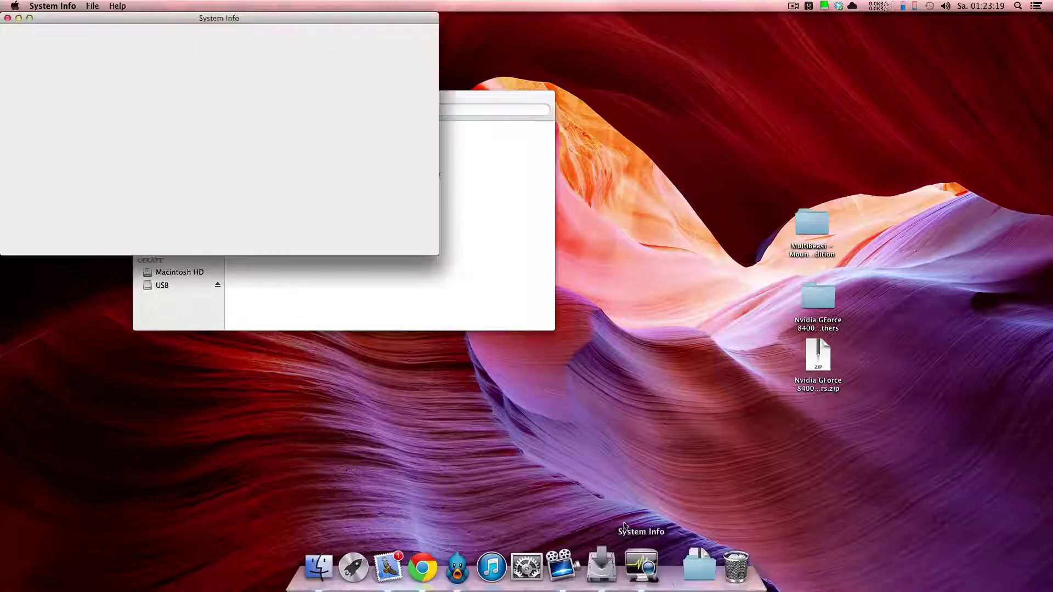
pyautogui.moveTo(236, 39); pyautogui.dragTo(440, 111)
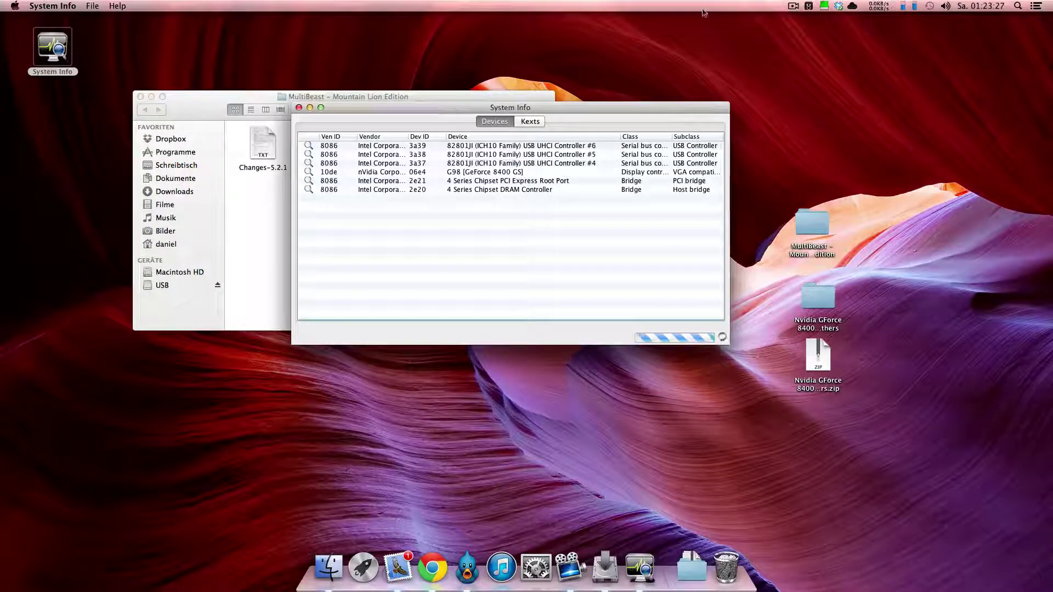
pyautogui.click(792, 6)
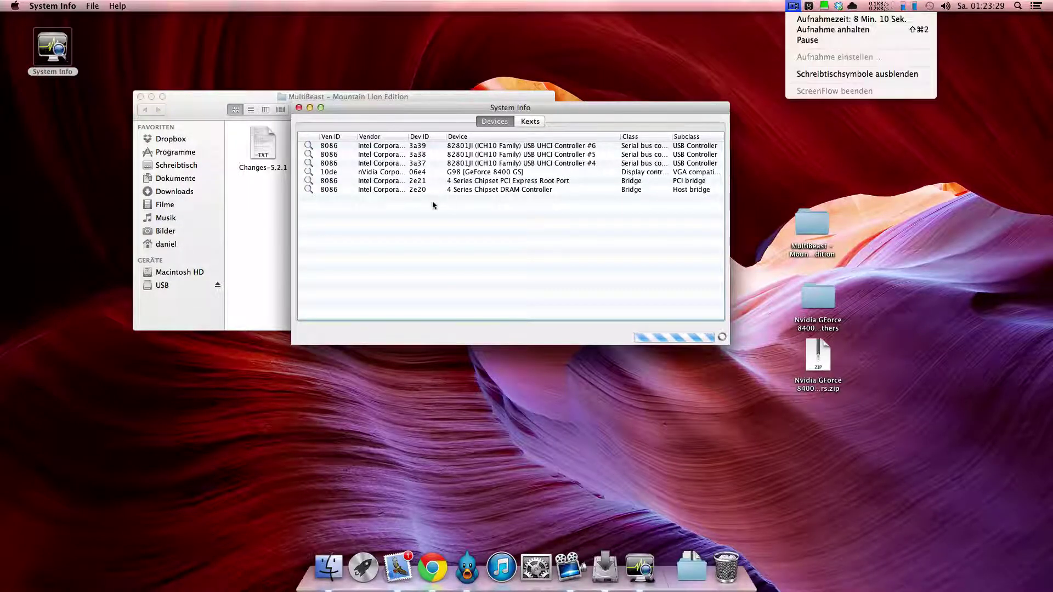
# Step: Move and enlarge the System Info window to fit the full device list, and run the compatibility check
pyautogui.click(429, 235)
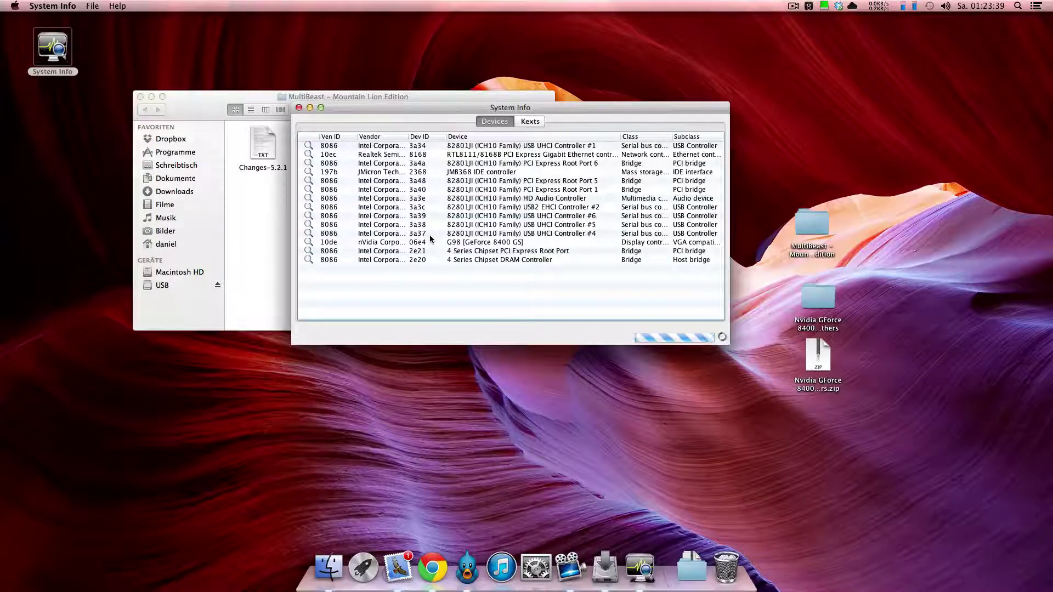
pyautogui.moveTo(383, 102); pyautogui.dragTo(332, 58)
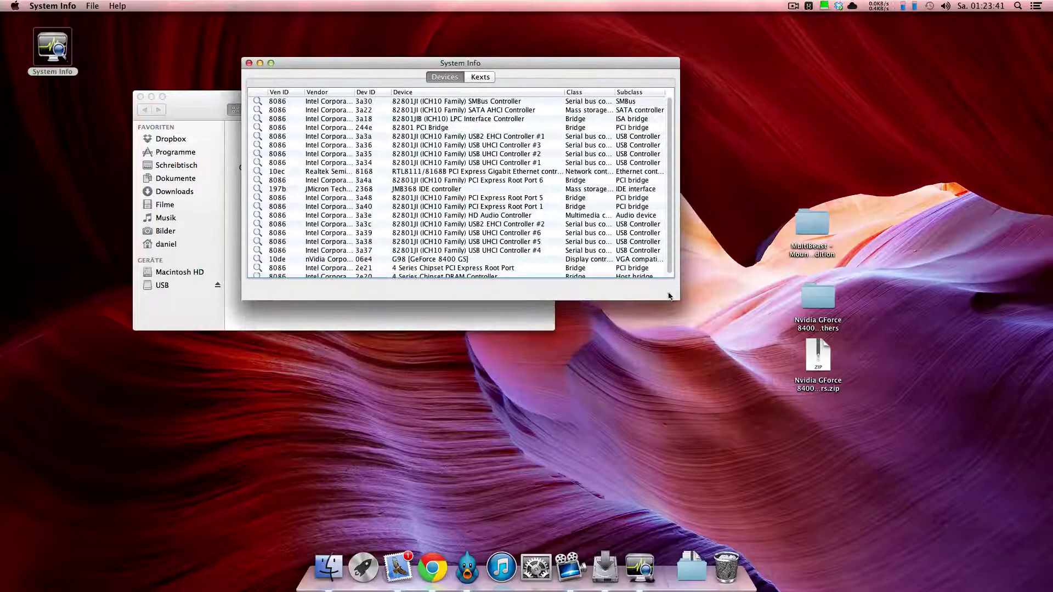
pyautogui.moveTo(699, 313); pyautogui.dragTo(855, 434)
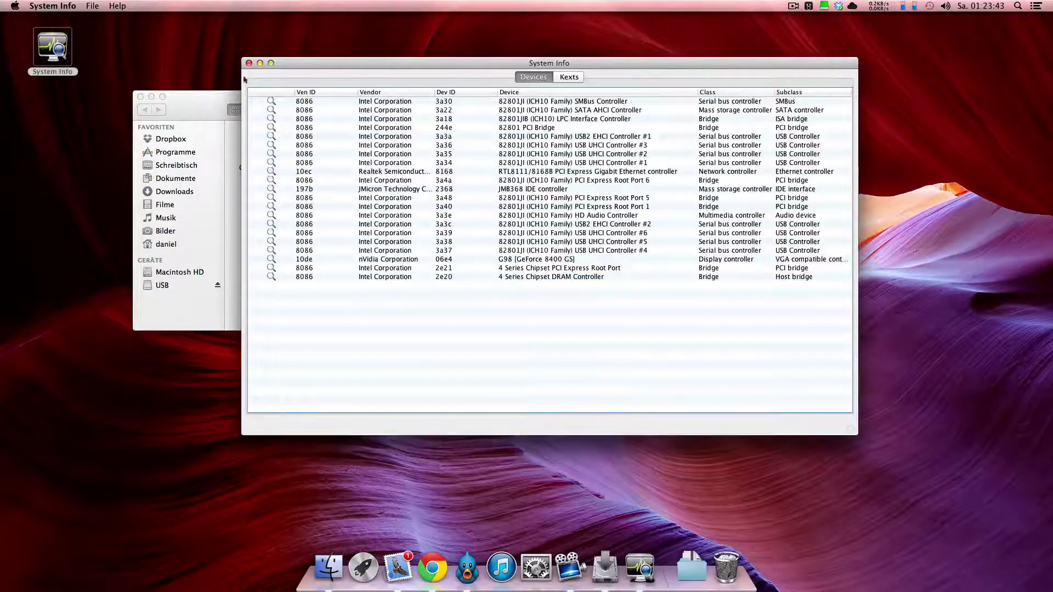
pyautogui.click(92, 5)
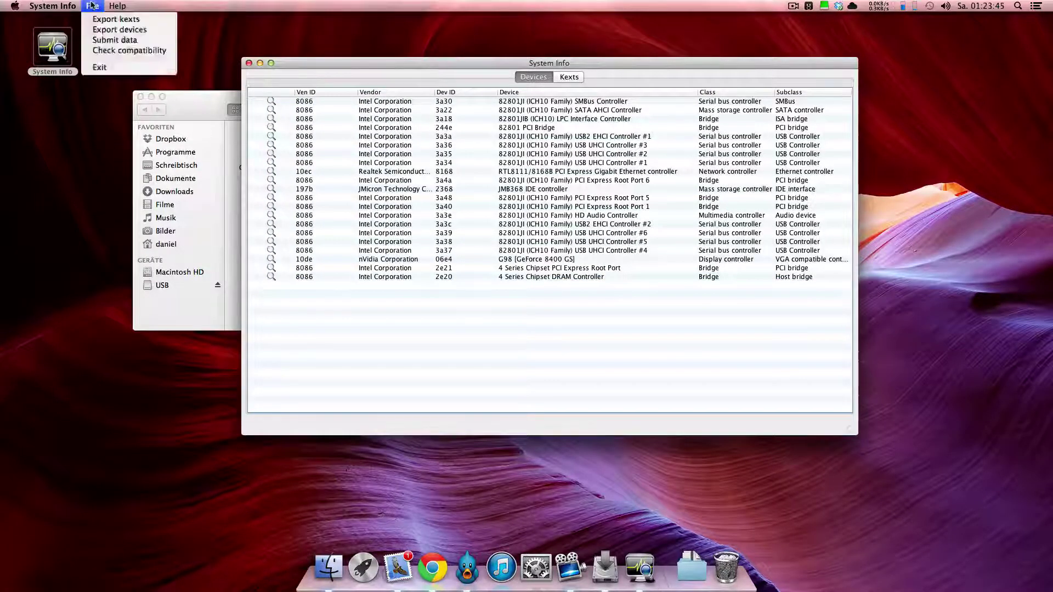
pyautogui.click(103, 50)
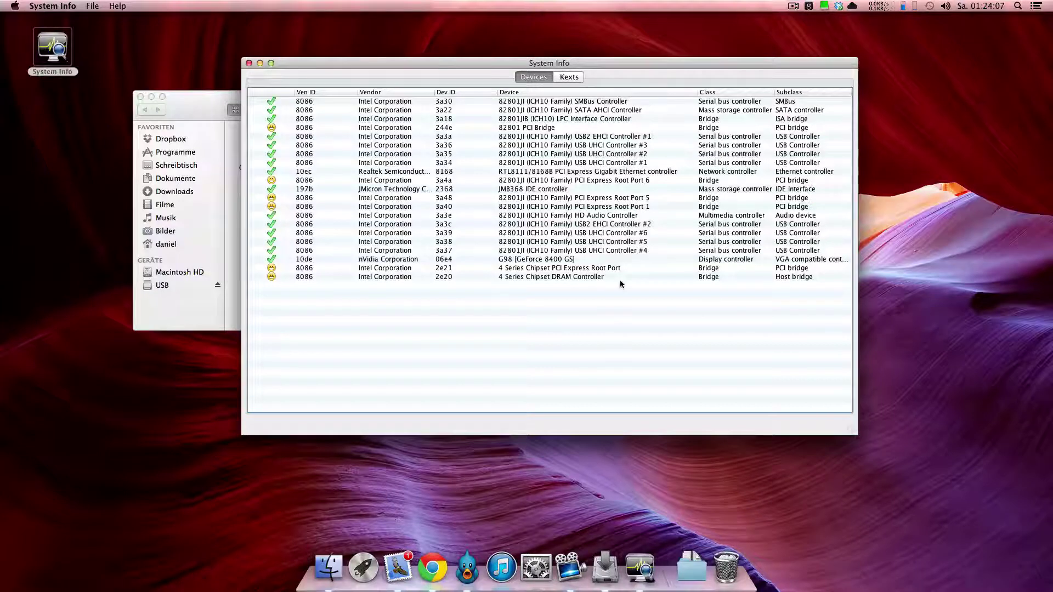
# Step: Examine the compatibility marks of the Realtek Ethernet controller, GeForce 8400 GS and HD Audio Controller, and quit System Info
pyautogui.click(449, 172)
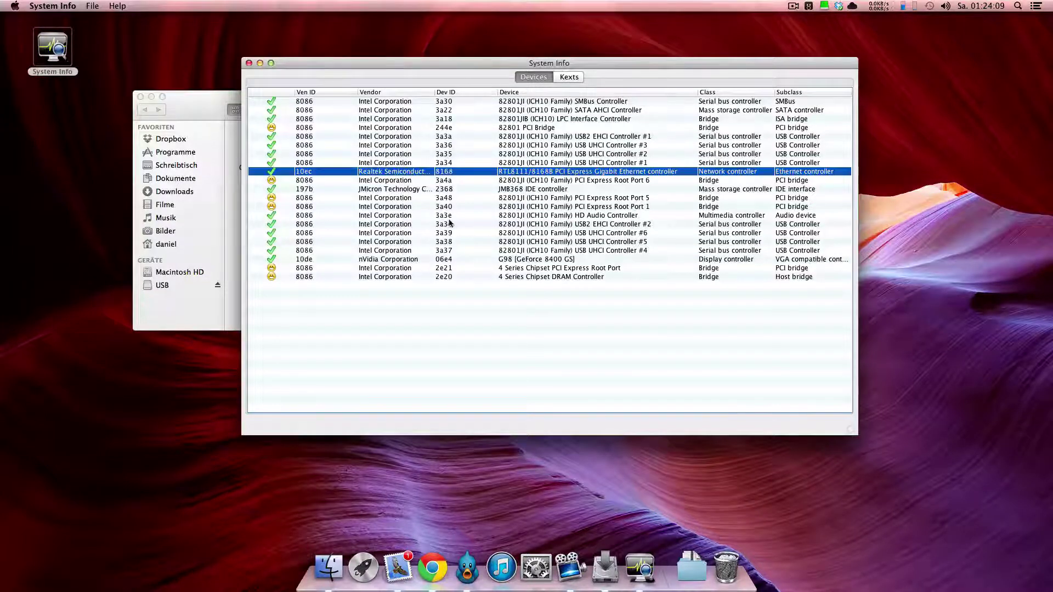
pyautogui.click(518, 261)
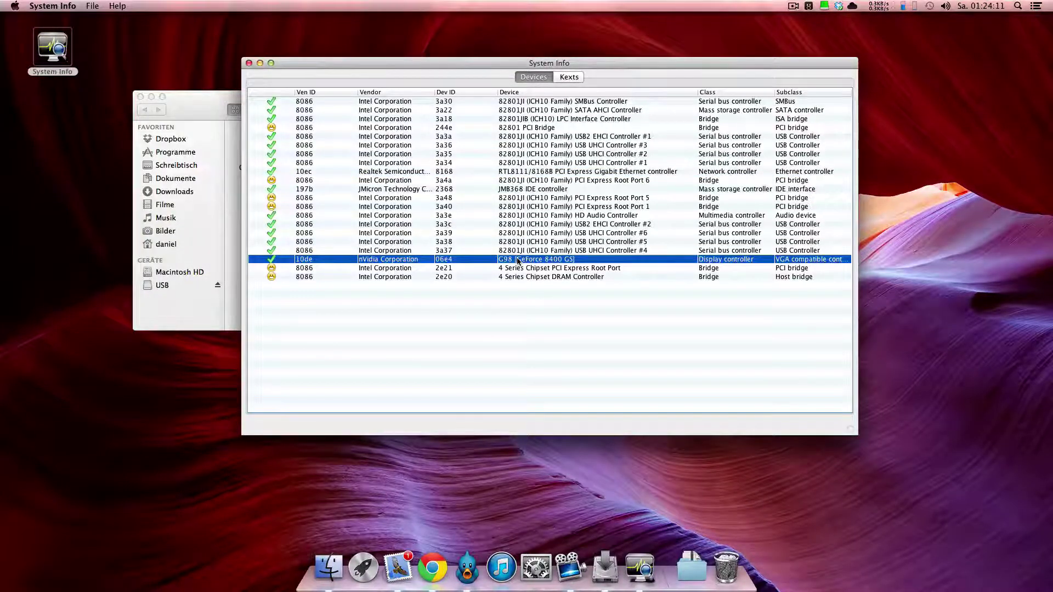
pyautogui.click(512, 172)
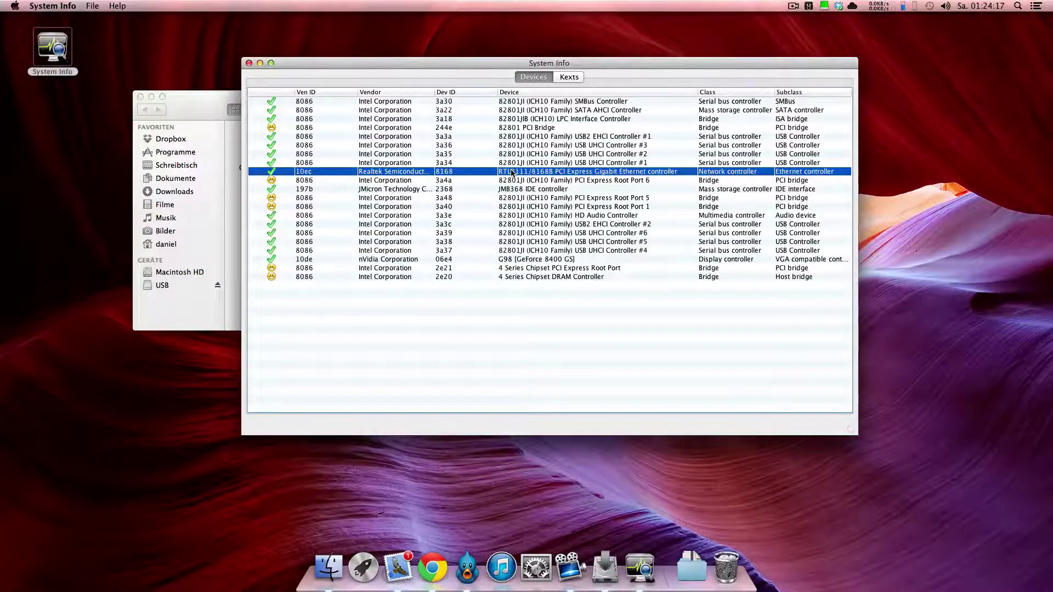
pyautogui.moveTo(512, 173); pyautogui.dragTo(510, 219)
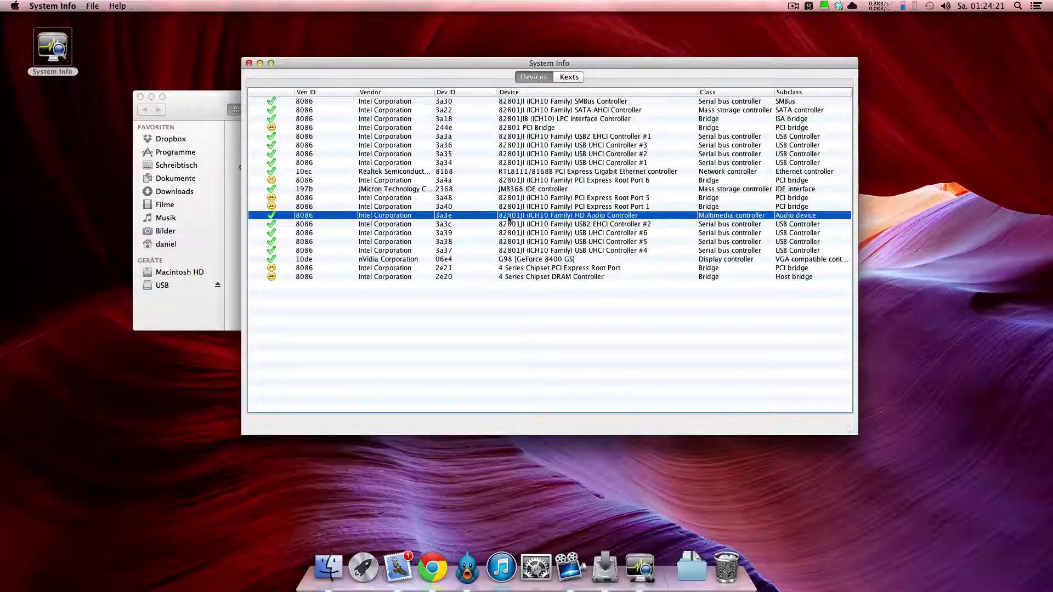
pyautogui.click(521, 173)
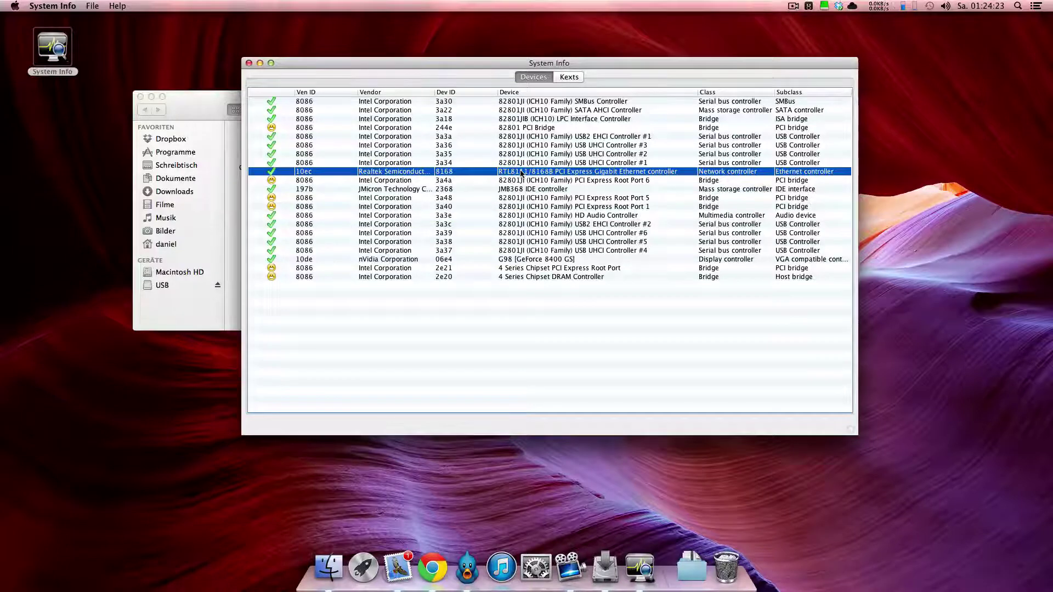
pyautogui.click(512, 260)
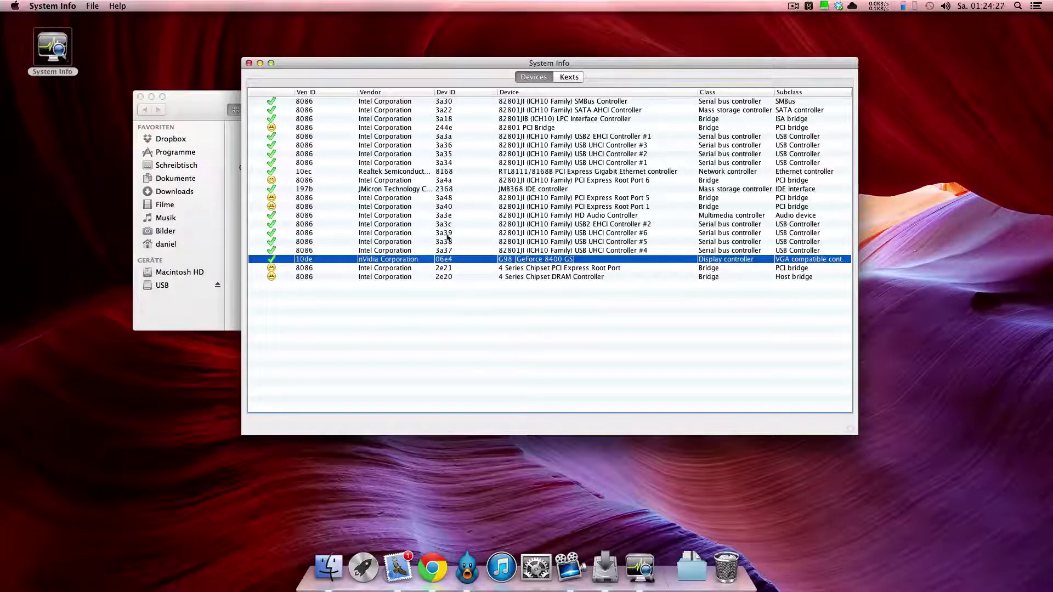
pyautogui.click(44, 6)
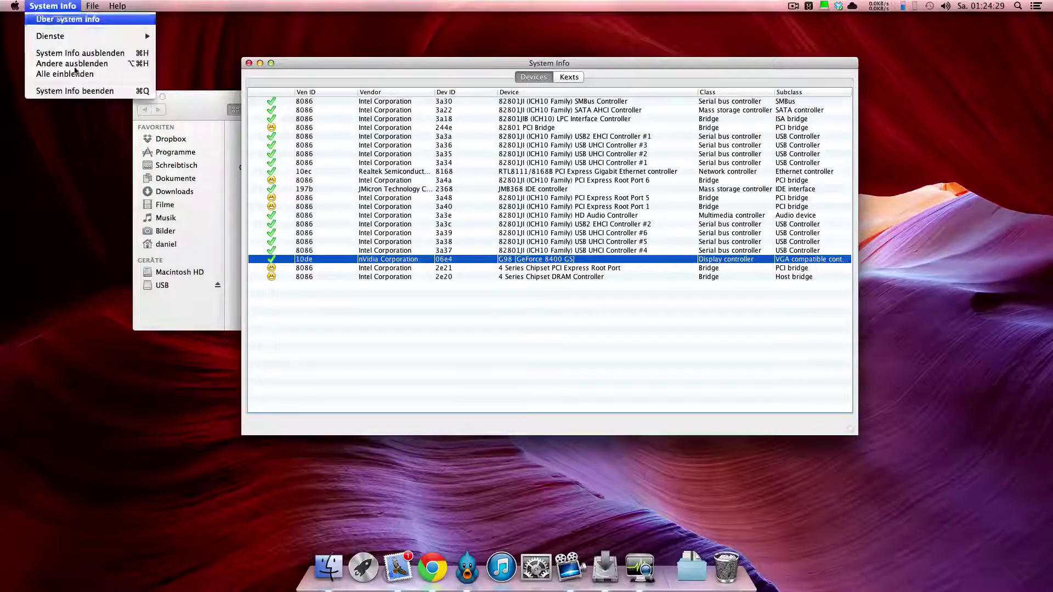
pyautogui.click(83, 91)
# Step: Reopen MultiBeast to review the ALC892 audio and Lnx2Mac's RealtekRTL81xx v0.0.90 network selections, minimize it and switch to Chrome
pyautogui.doubleClick(339, 173)
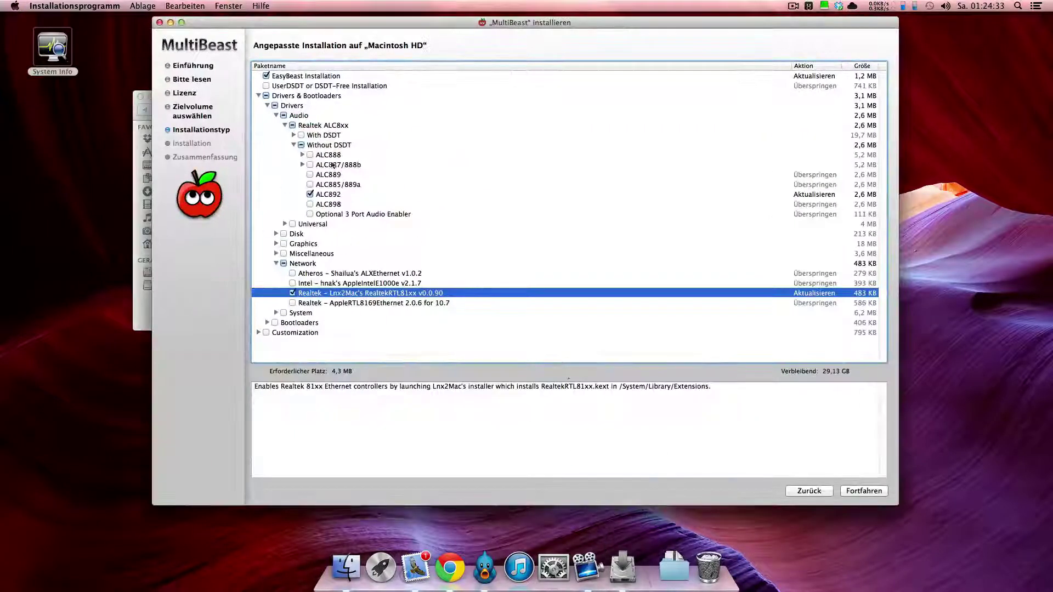
pyautogui.click(322, 195)
pyautogui.click(332, 293)
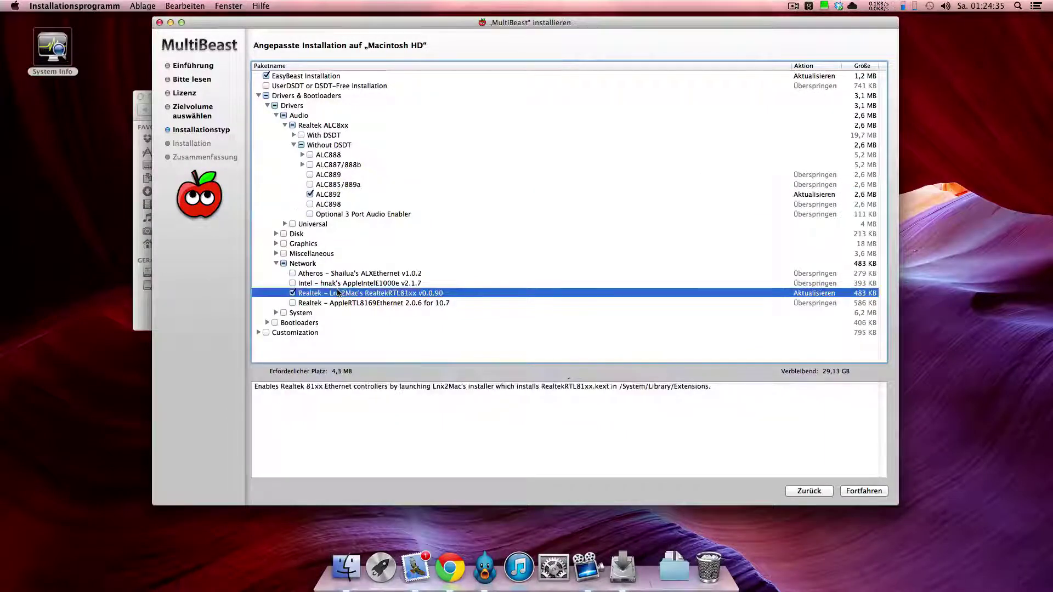
pyautogui.click(170, 23)
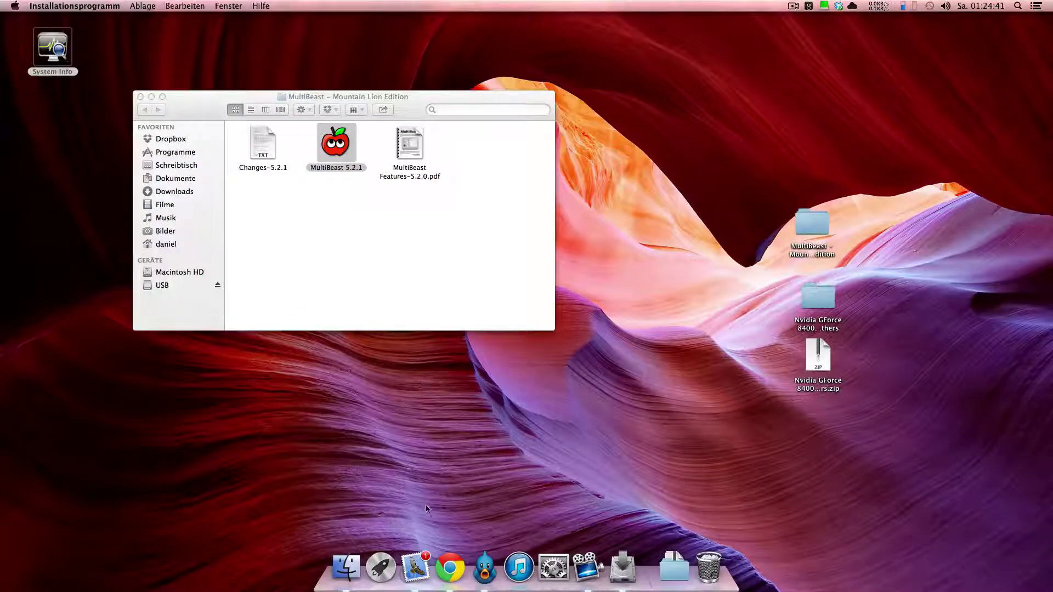
pyautogui.click(450, 568)
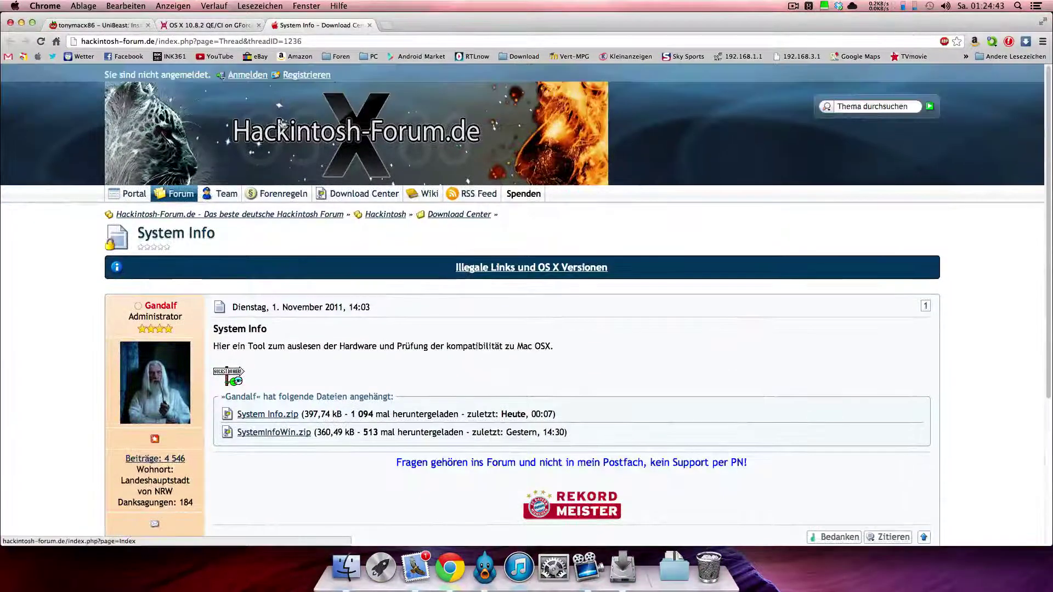